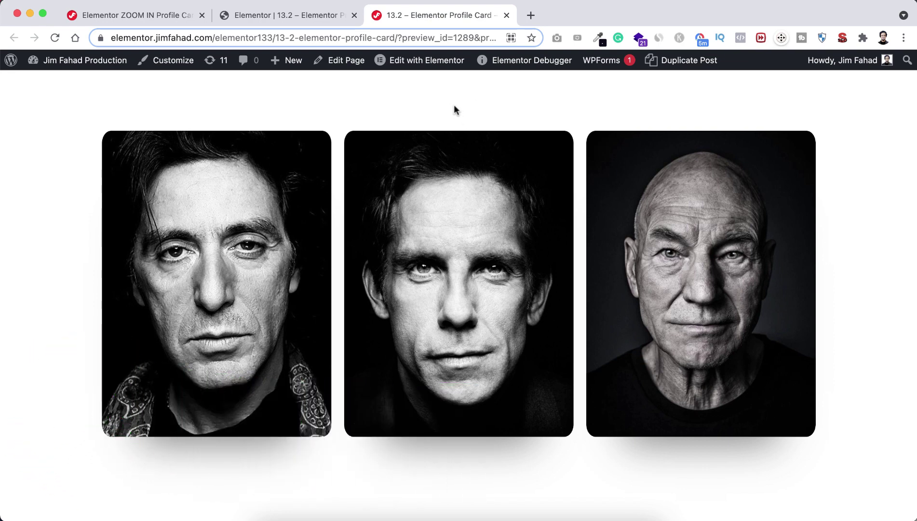
Leave the finished three-card hover-zoom preview and return to the Elementor editor's empty page
{"action": "mouse_move", "coordinate": [456, 223]}
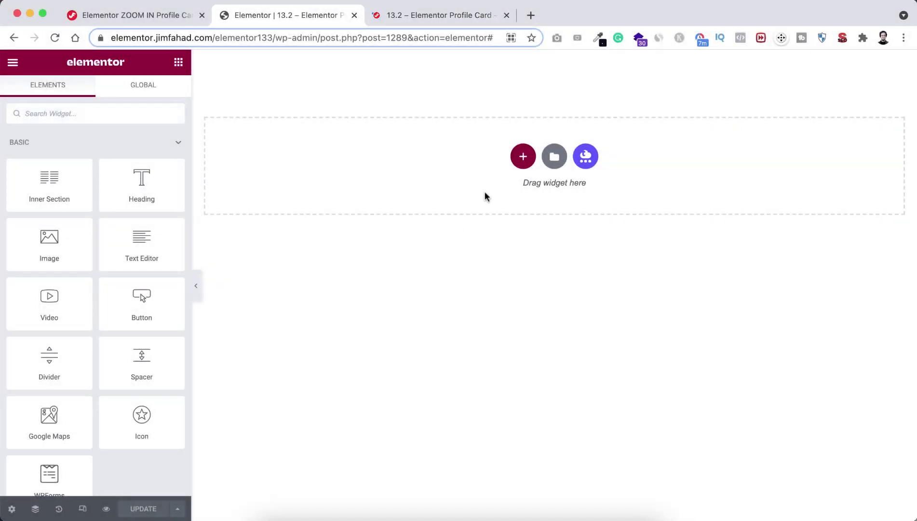
Add a three-column section with a minimum height of 100 VH
{"action": "left_click", "coordinate": [523, 156]}
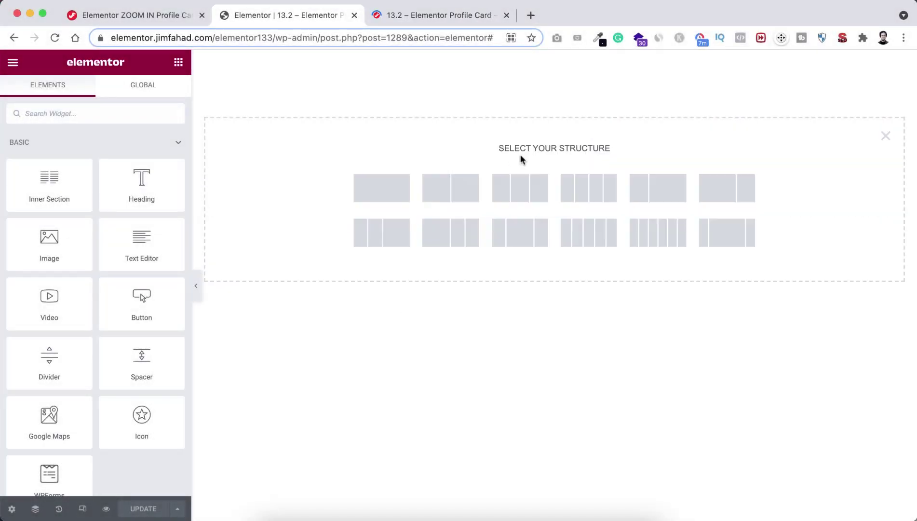
{"action": "left_click", "coordinate": [524, 190]}
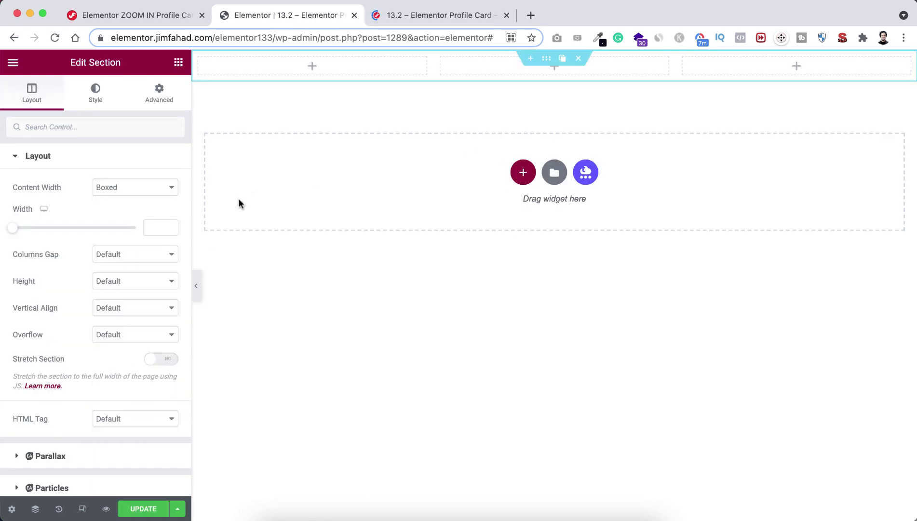
{"action": "left_click", "coordinate": [126, 286]}
{"action": "left_click", "coordinate": [123, 308]}
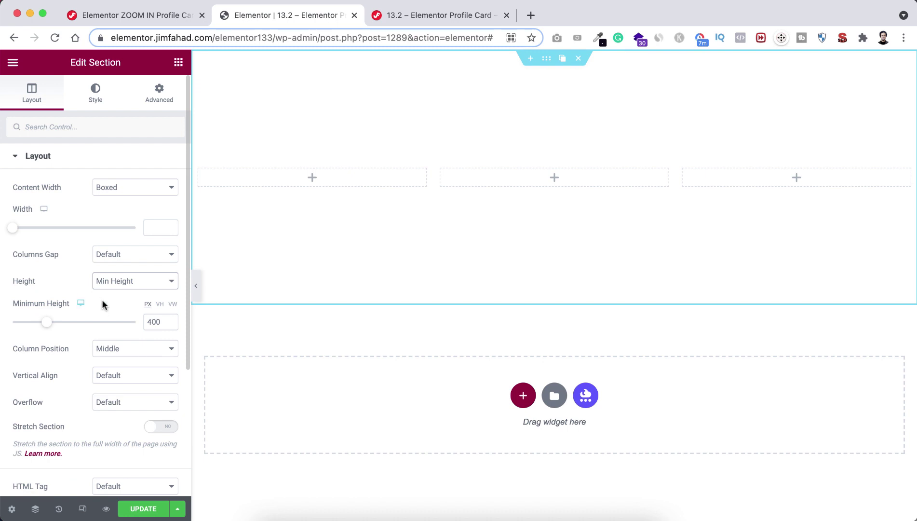
{"action": "left_click", "coordinate": [160, 304]}
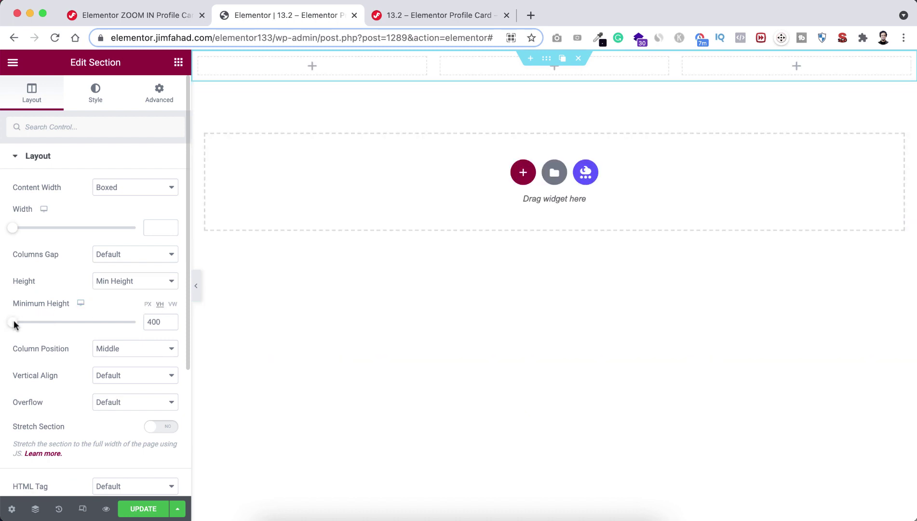
{"action": "left_click_drag", "start_coordinate": [14, 322], "coordinate": [136, 322]}
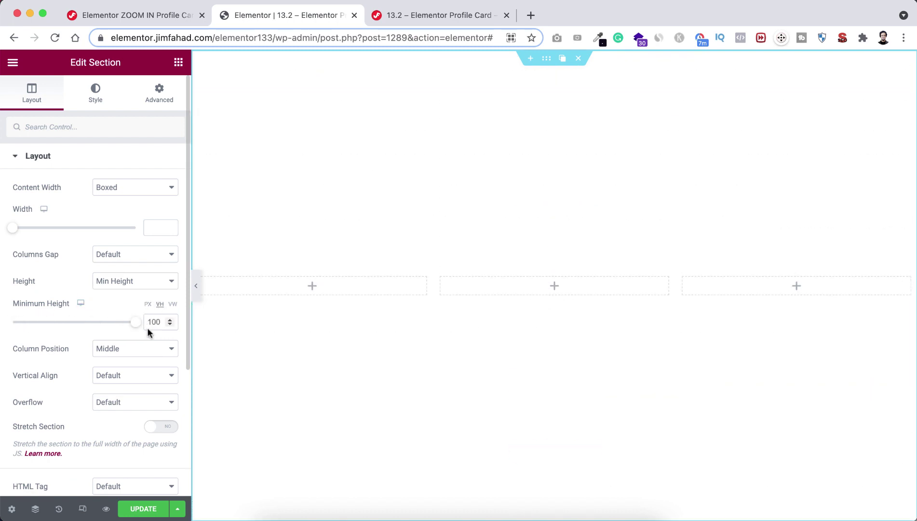
Place an Inner Section in the middle column and delete its second column
{"action": "left_click", "coordinate": [446, 285]}
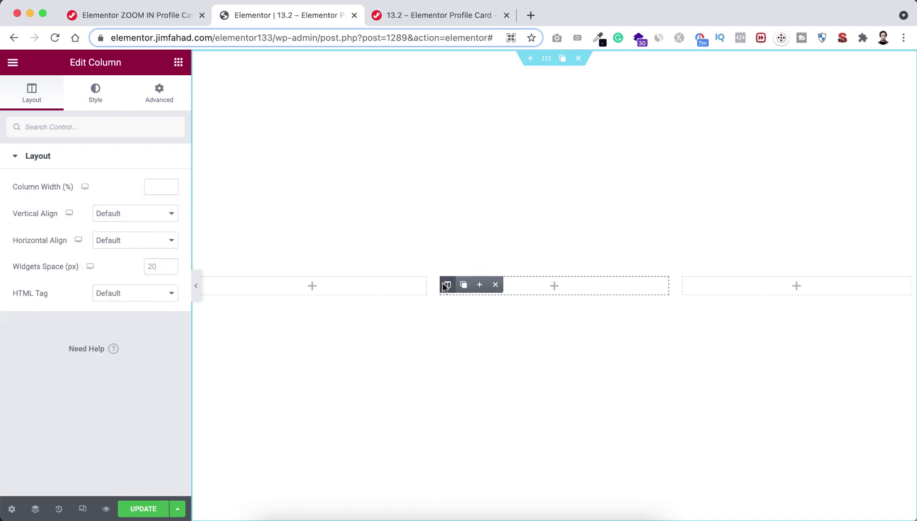
{"action": "left_click", "coordinate": [179, 63]}
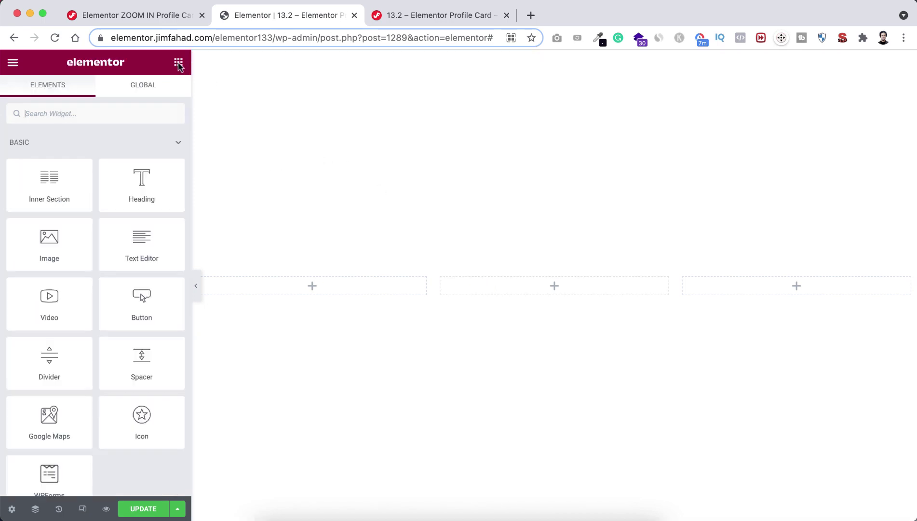
{"action": "left_click_drag", "start_coordinate": [40, 183], "coordinate": [543, 281]}
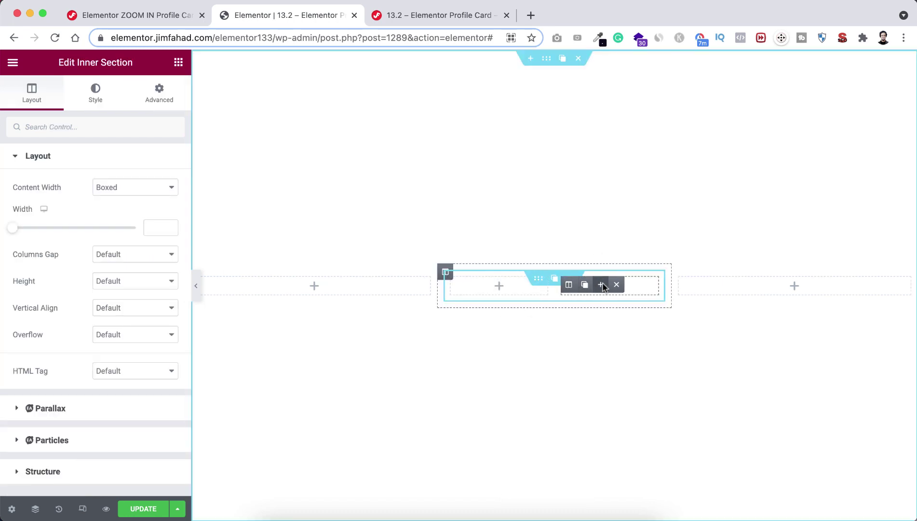
{"action": "left_click", "coordinate": [617, 283]}
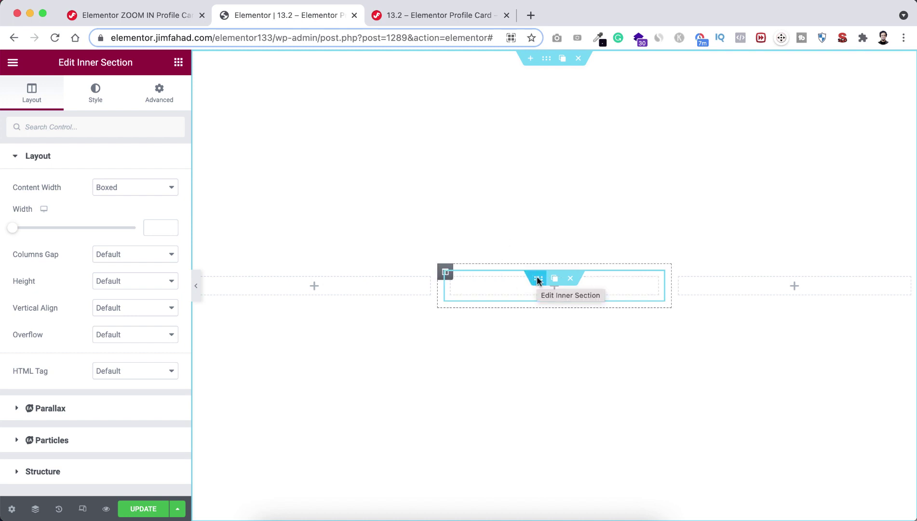
{"action": "left_click", "coordinate": [502, 282]}
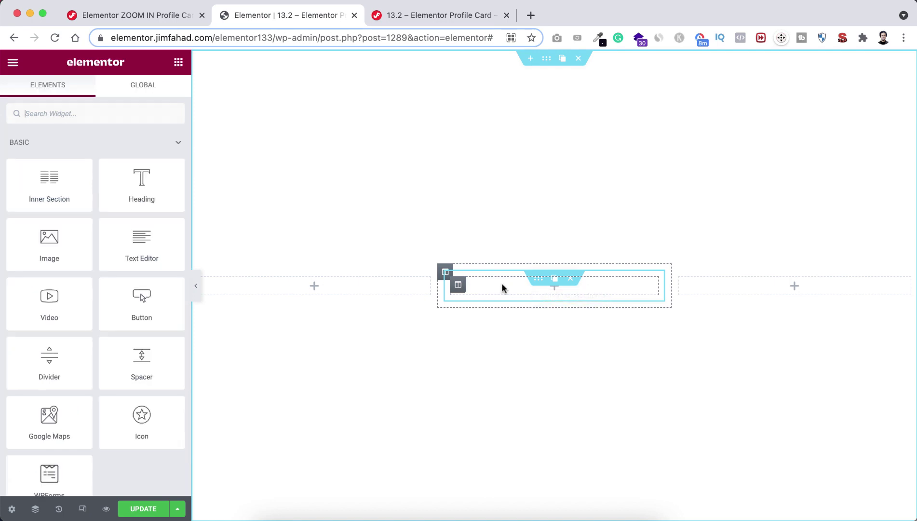
{"action": "left_click", "coordinate": [538, 279]}
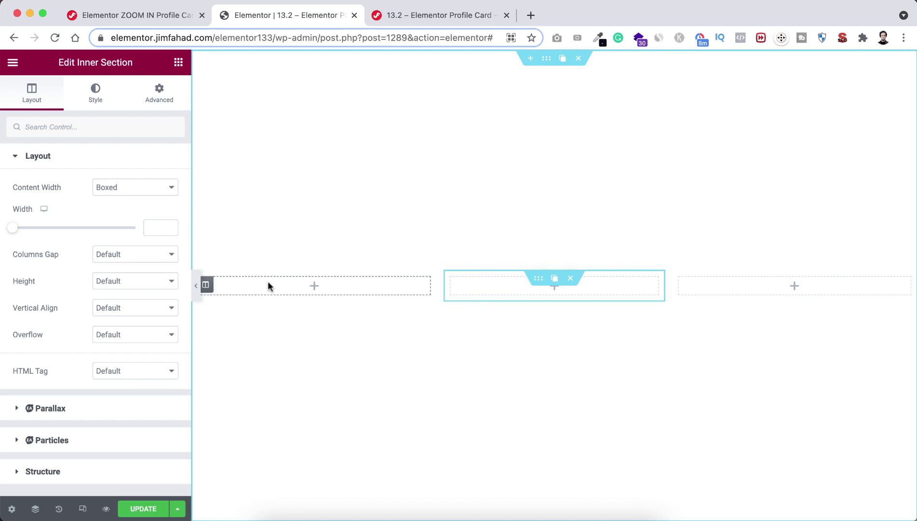
Set the inner section's minimum height to 480 px
{"action": "left_click", "coordinate": [121, 280]}
{"action": "left_click", "coordinate": [118, 309]}
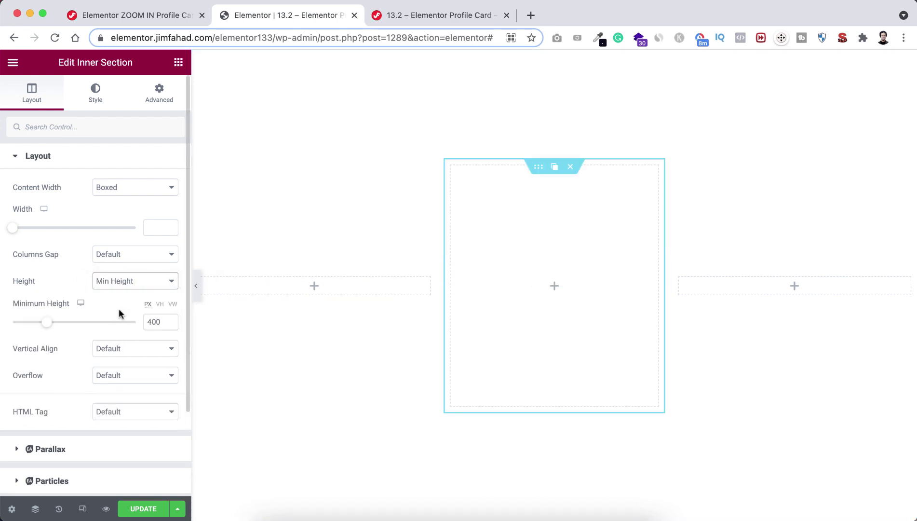
{"action": "left_click", "coordinate": [151, 319]}
{"action": "type", "text": "8"}
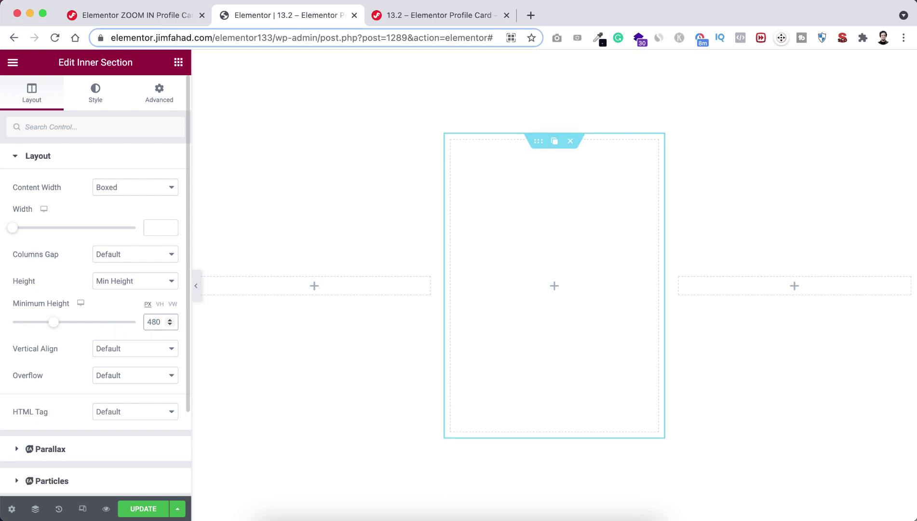
Give the inner section a Classic background overlay using the black-and-white portrait
{"action": "left_click", "coordinate": [94, 90]}
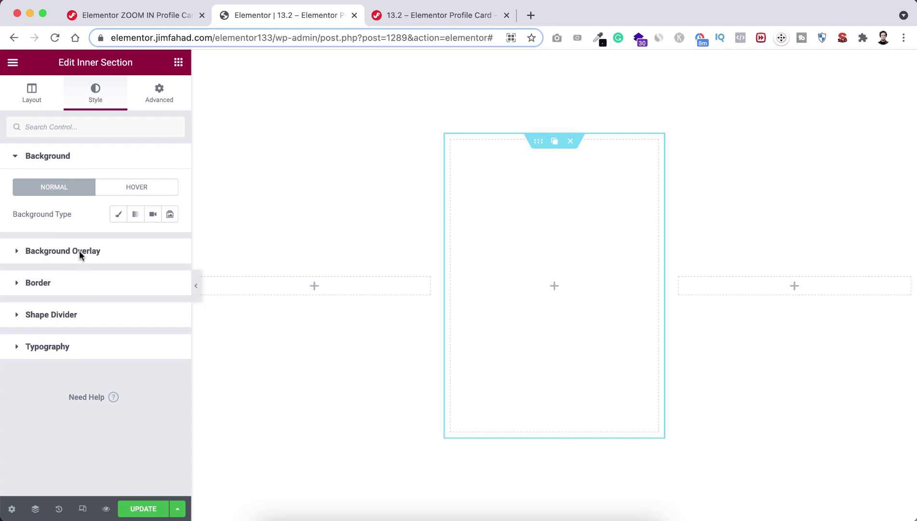
{"action": "left_click", "coordinate": [21, 253]}
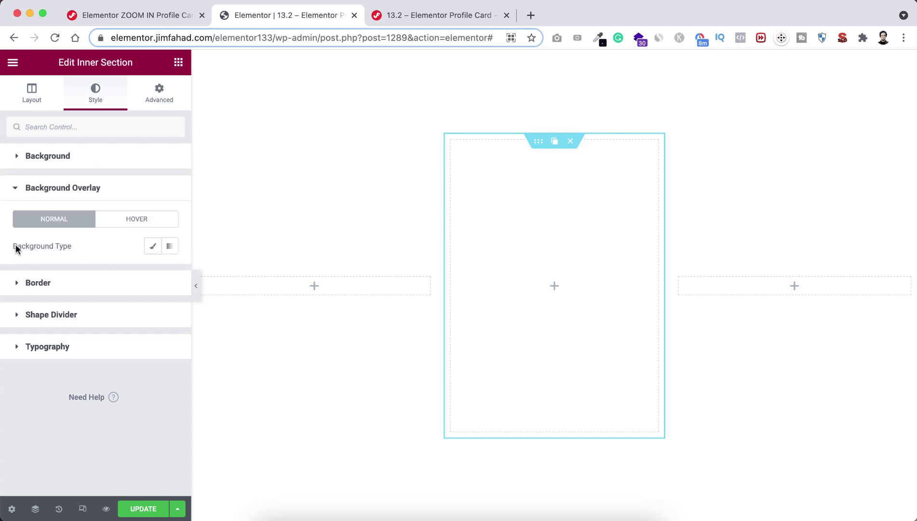
{"action": "left_click", "coordinate": [148, 248]}
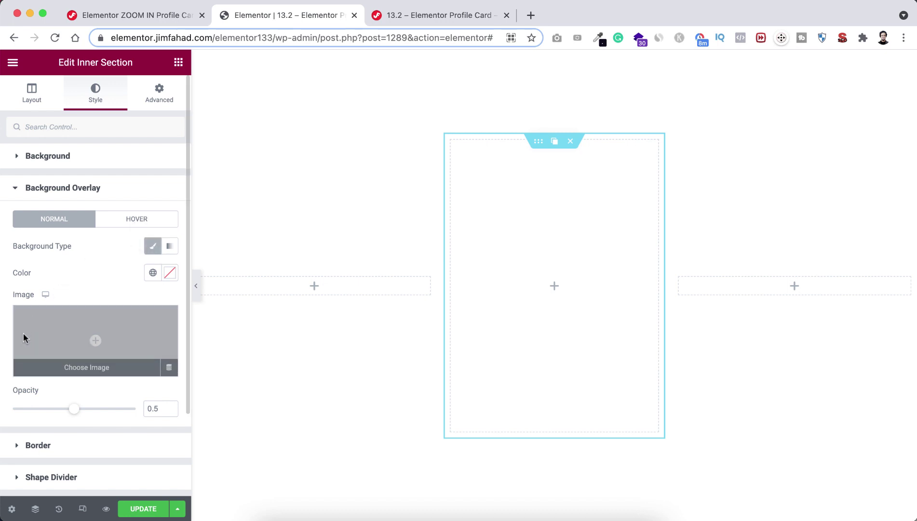
{"action": "left_click", "coordinate": [96, 341]}
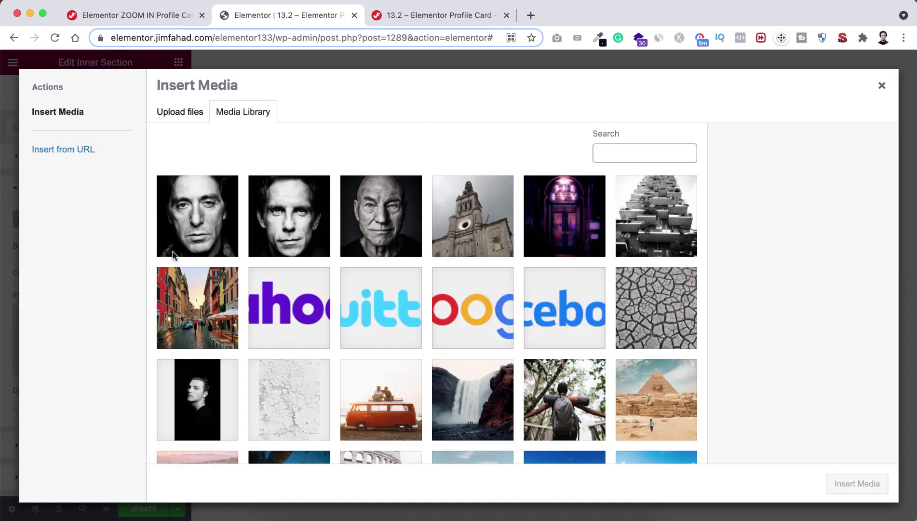
{"action": "left_click", "coordinate": [374, 215]}
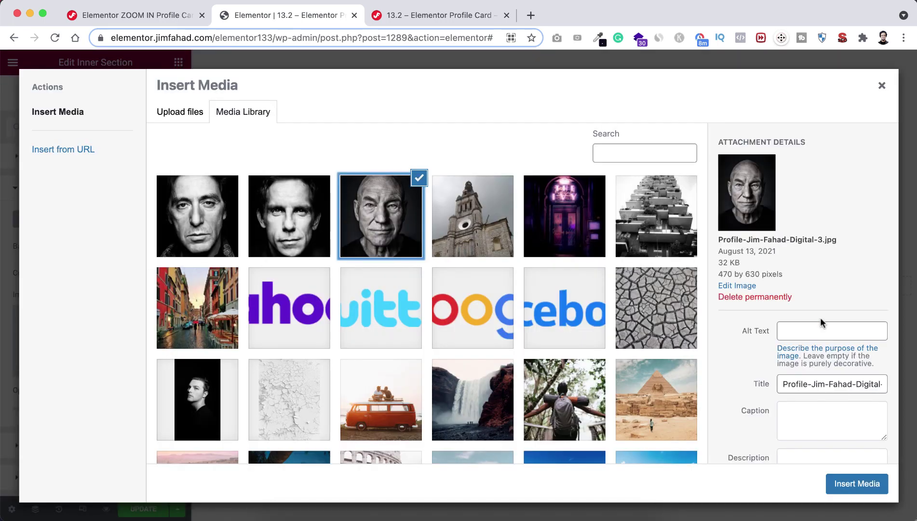
{"action": "left_click", "coordinate": [857, 483]}
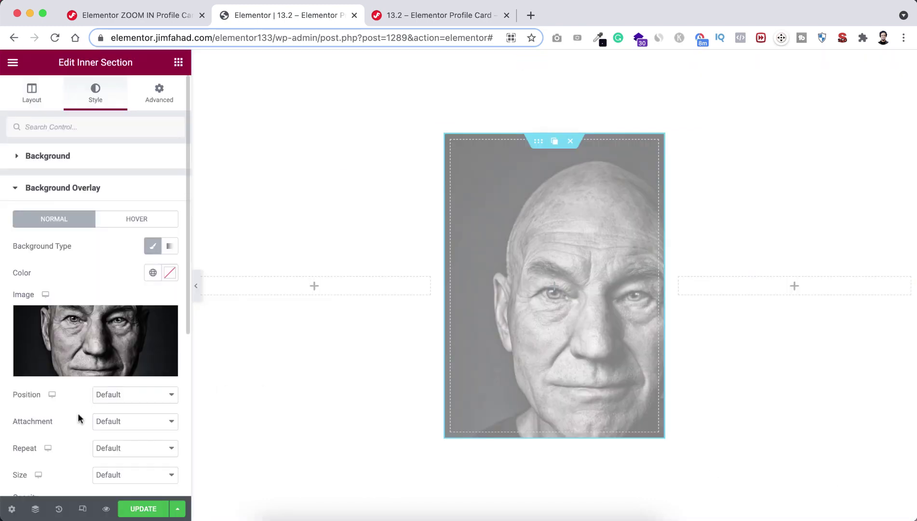
Position the portrait Center Center, size Cover, with overlay opacity 1
{"action": "scroll", "coordinate": [78, 416], "scroll_direction": "down", "scroll_amount": 2}
{"action": "left_click", "coordinate": [96, 348]}
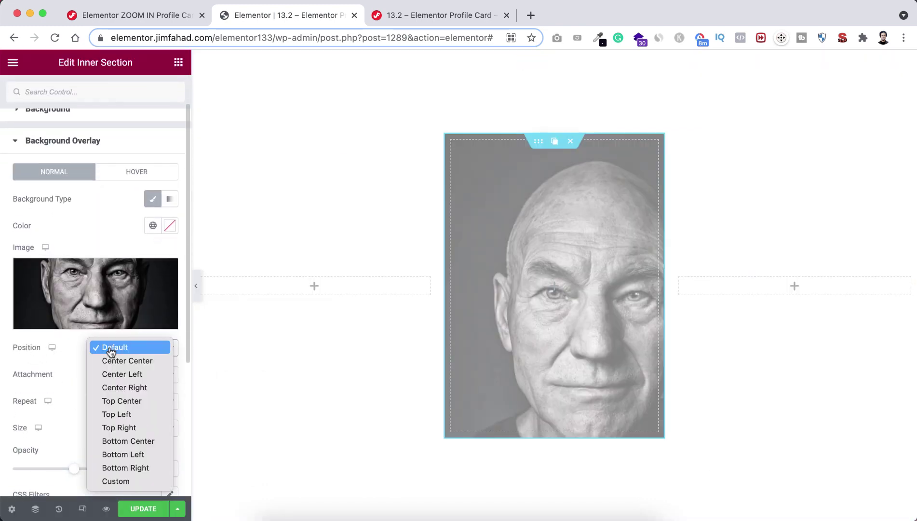
{"action": "key", "text": "Escape"}
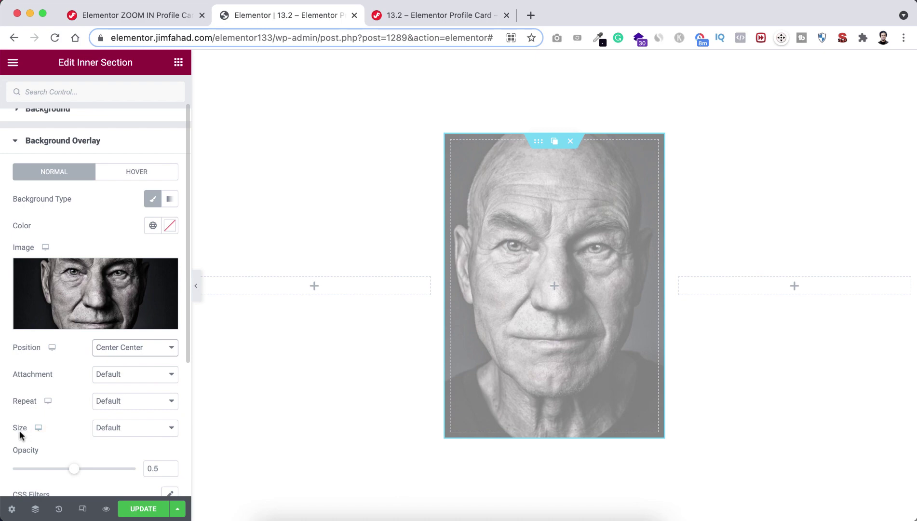
{"action": "left_click", "coordinate": [116, 429]}
{"action": "left_click", "coordinate": [115, 454]}
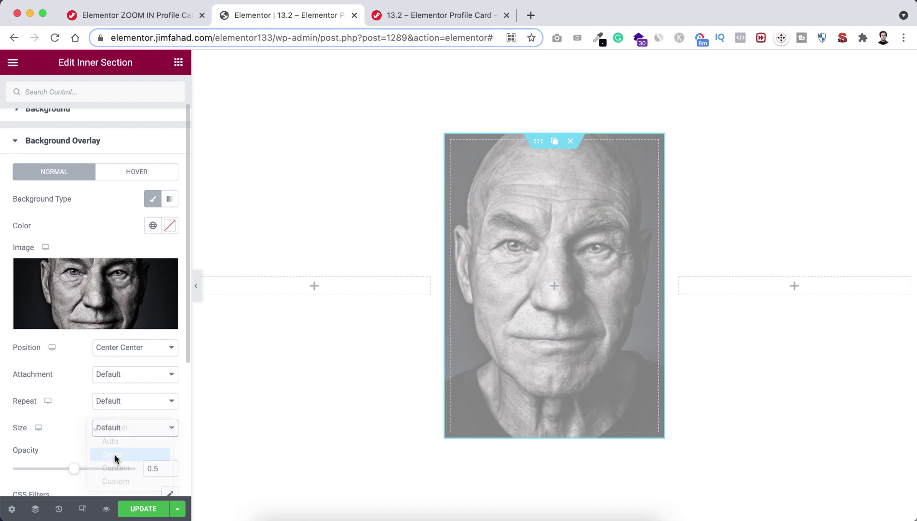
{"action": "scroll", "coordinate": [86, 447], "scroll_direction": "down", "scroll_amount": 2}
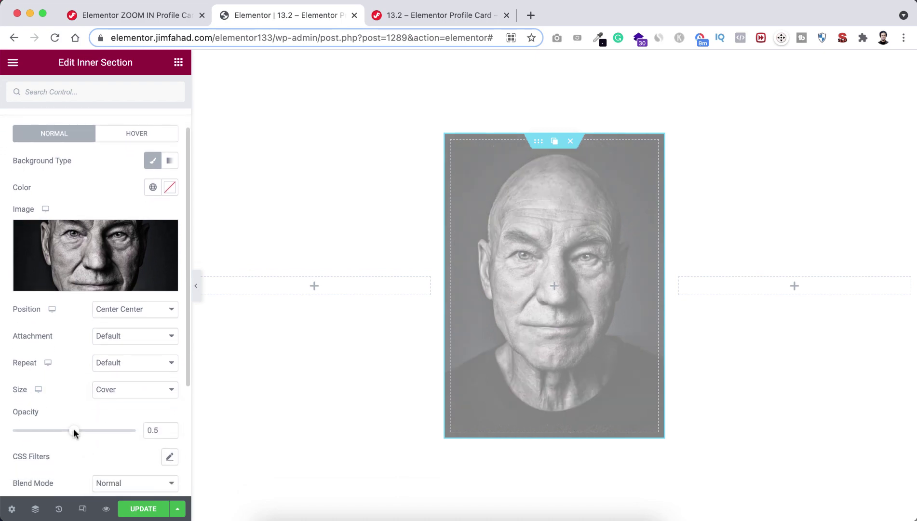
{"action": "left_click_drag", "start_coordinate": [73, 430], "coordinate": [136, 431]}
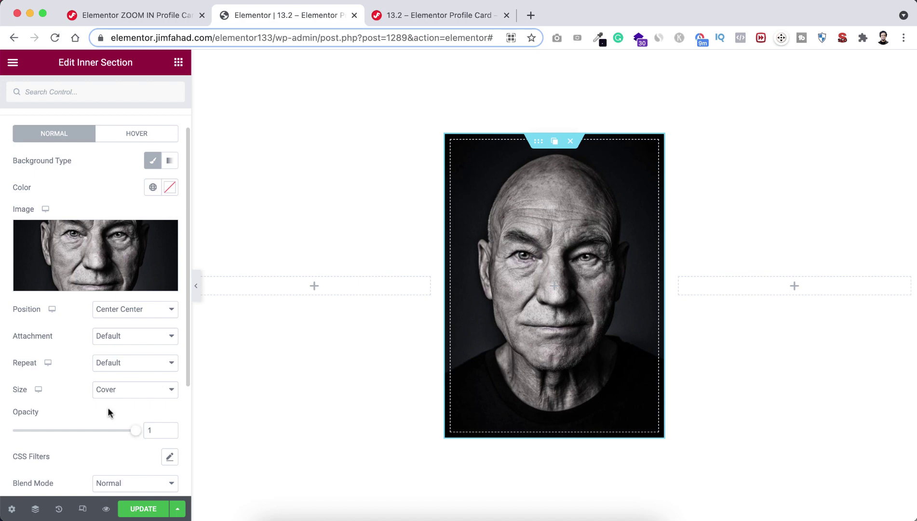
{"action": "scroll", "coordinate": [2, 428], "scroll_direction": "down", "scroll_amount": 5}
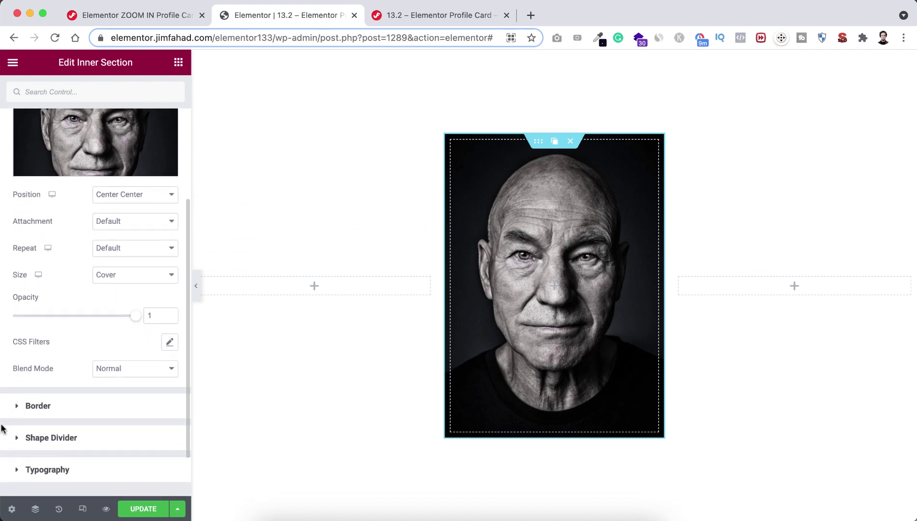
{"action": "left_click", "coordinate": [20, 408]}
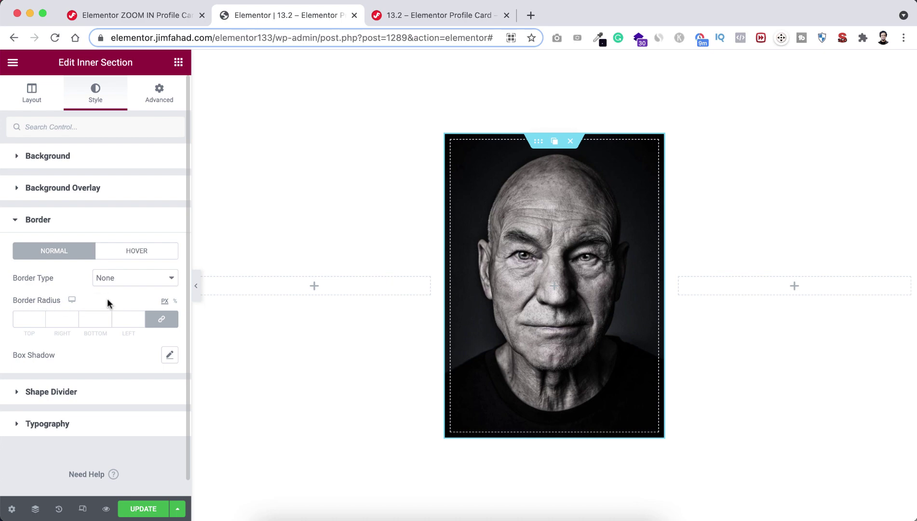
Round the card corners to 4 and add a box shadow: vertical 70, blur 63, spread -60
{"action": "left_click", "coordinate": [175, 301]}
{"action": "left_click", "coordinate": [32, 320]}
{"action": "left_click", "coordinate": [170, 356]}
{"action": "scroll", "coordinate": [118, 393], "scroll_direction": "down", "scroll_amount": 3}
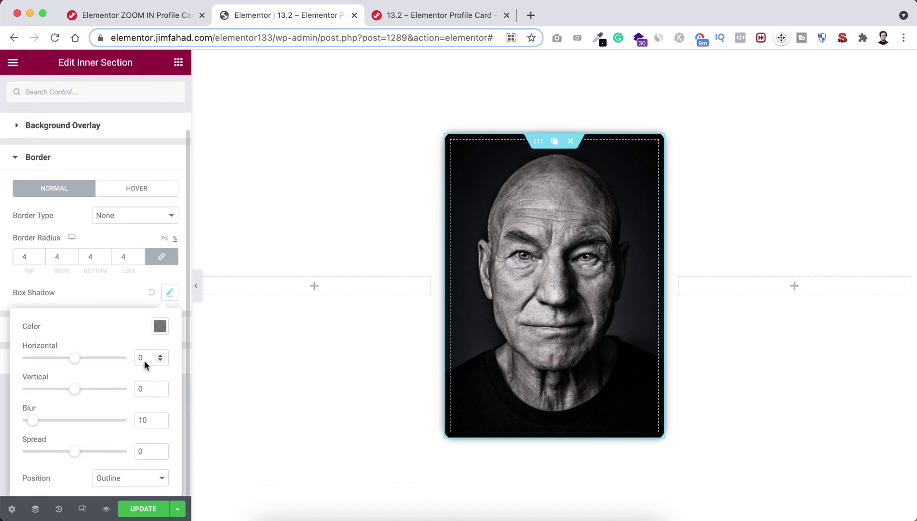
{"action": "left_click", "coordinate": [138, 391]}
{"action": "type", "text": "7"}
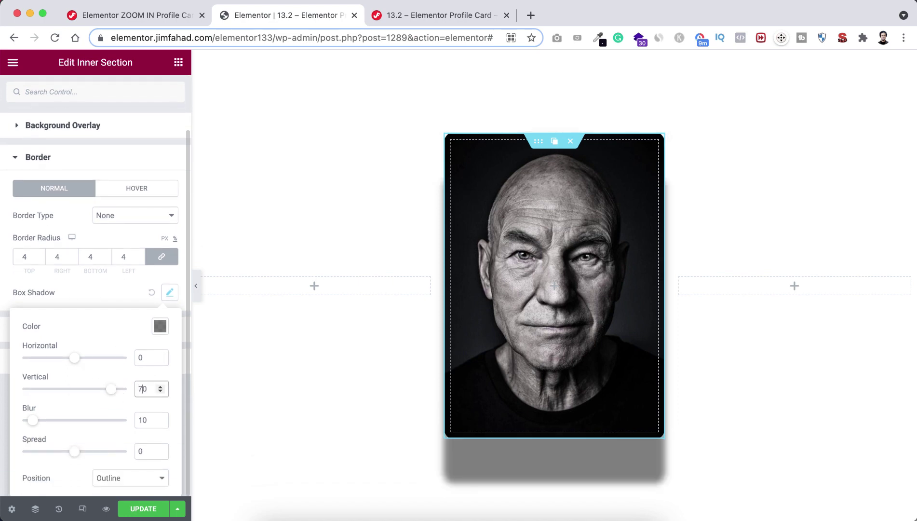
{"action": "double_click", "coordinate": [138, 420]}
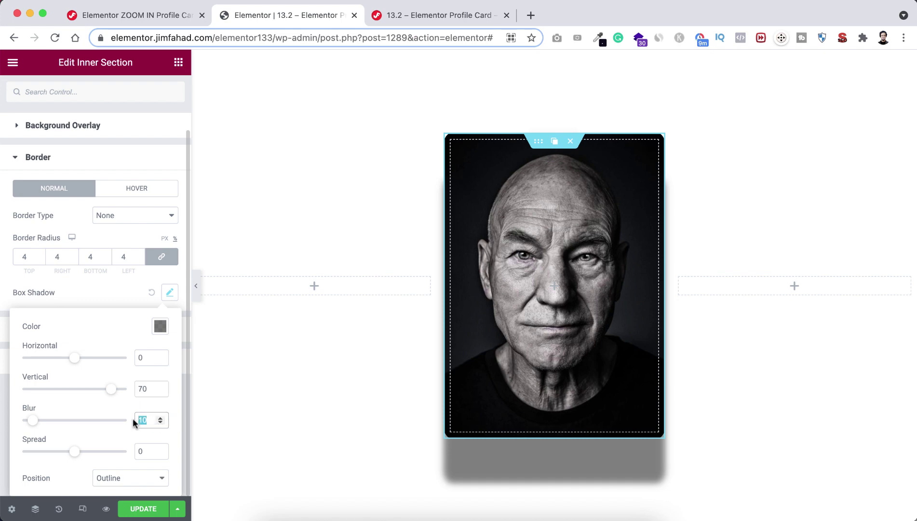
{"action": "type", "text": "63"}
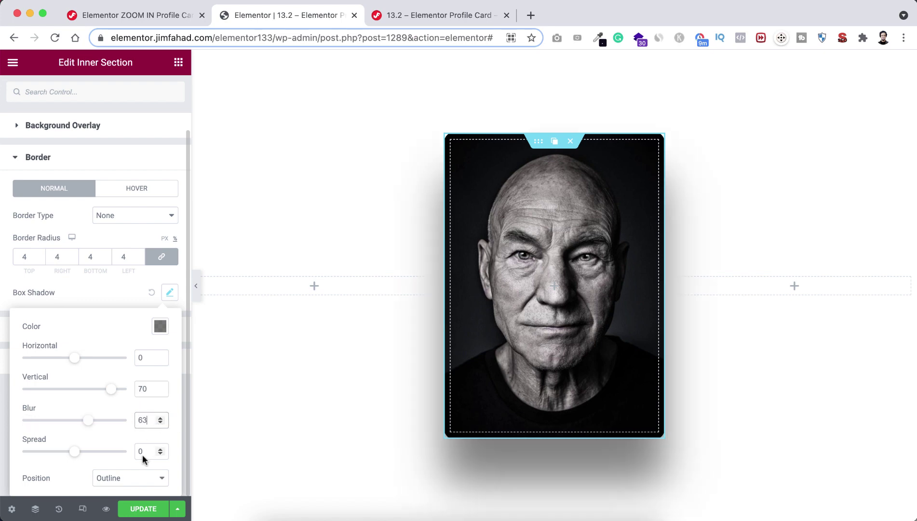
{"action": "left_click", "coordinate": [161, 454]}
{"action": "left_click", "coordinate": [161, 453]}
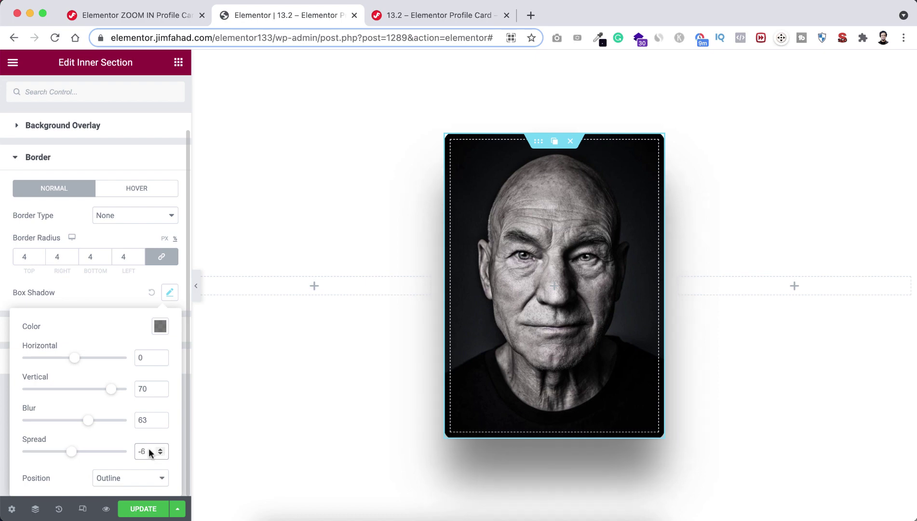
{"action": "type", "text": "0"}
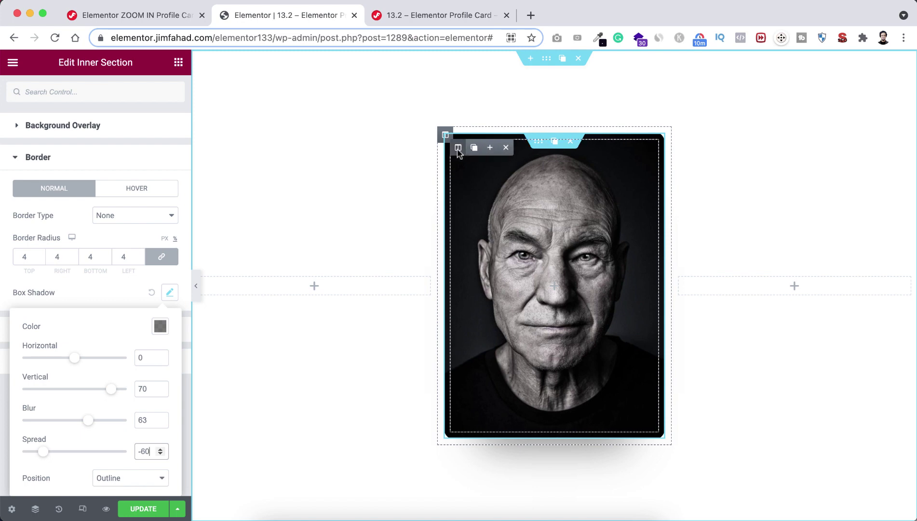
{"action": "left_click", "coordinate": [458, 148]}
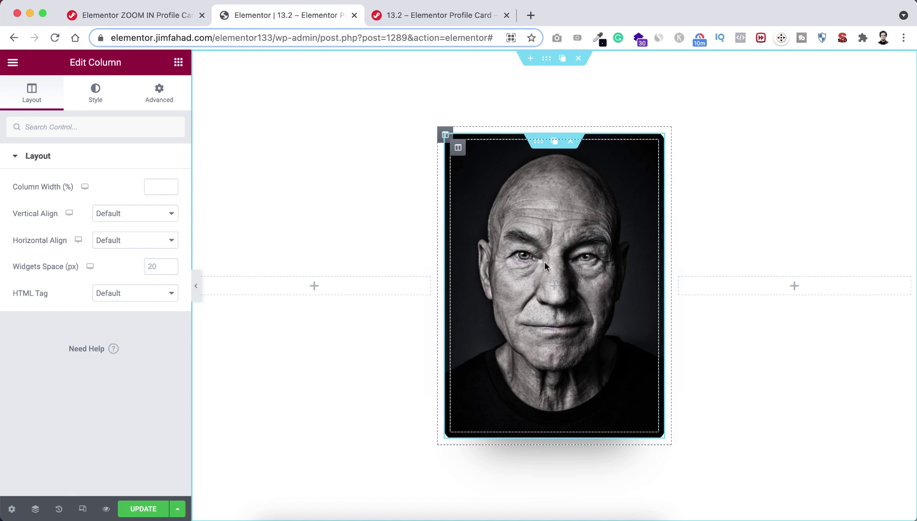
Add a Heading widget at the top of the card showing the person's name
{"action": "left_click", "coordinate": [179, 62]}
{"action": "left_click_drag", "start_coordinate": [132, 185], "coordinate": [564, 270]}
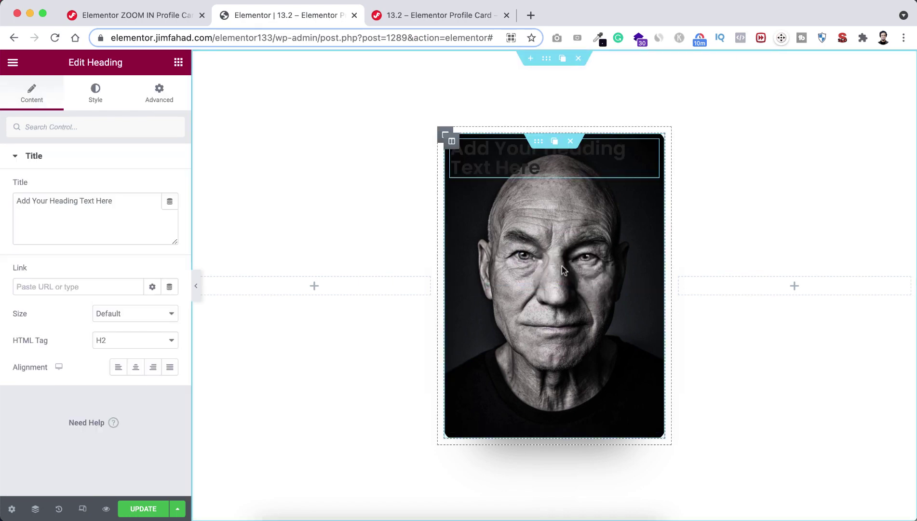
{"action": "left_click_drag", "start_coordinate": [125, 202], "coordinate": [13, 204]}
{"action": "type", "text": "Ben Pines"}
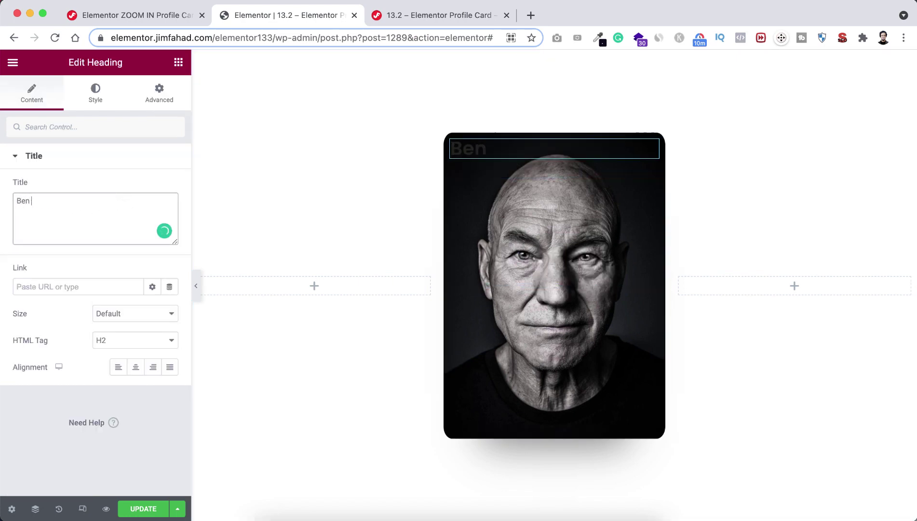
Make the heading text colour #FFFFFF with font size 26
{"action": "left_click", "coordinate": [96, 92]}
{"action": "left_click", "coordinate": [170, 187]}
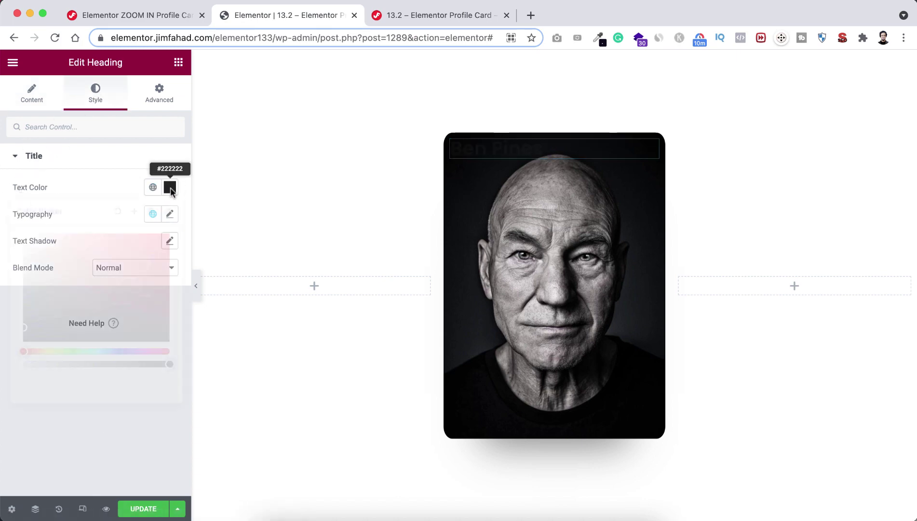
{"action": "type", "text": "#FFFFFF"}
{"action": "left_click", "coordinate": [61, 188]}
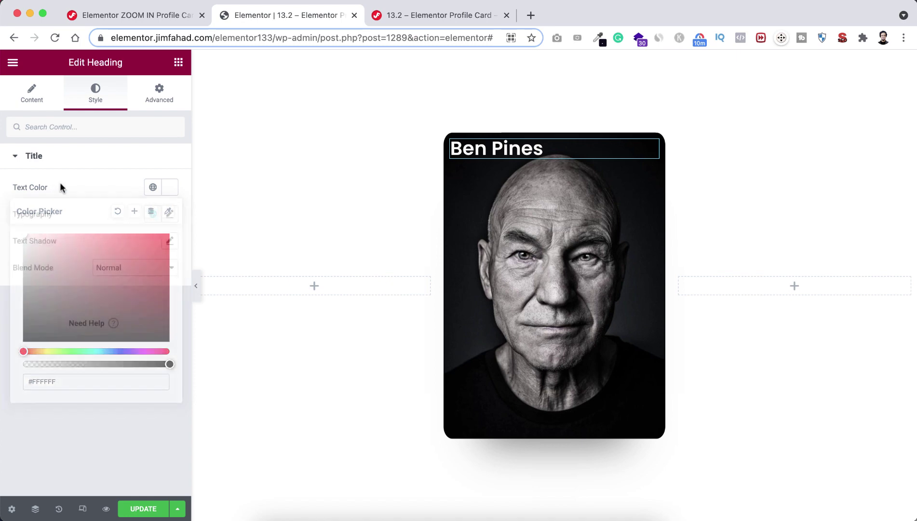
{"action": "left_click", "coordinate": [170, 213]}
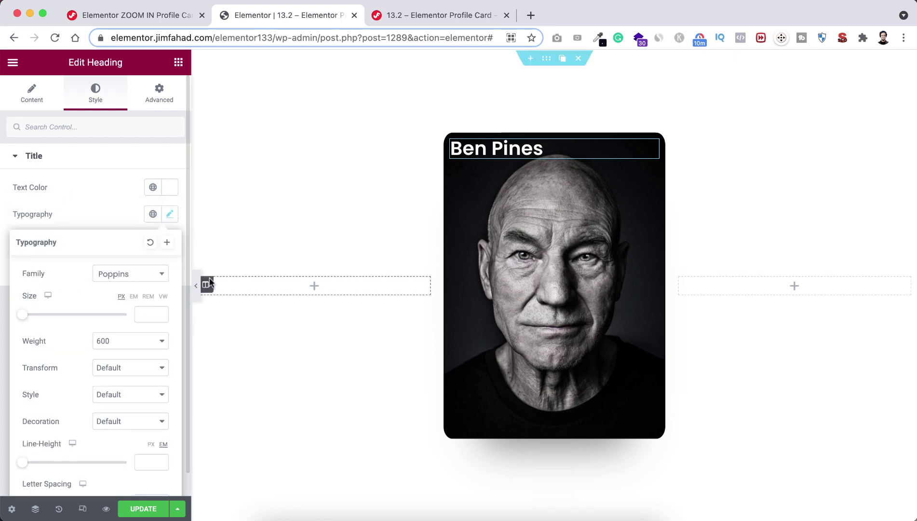
{"action": "left_click", "coordinate": [151, 314]}
{"action": "type", "text": "26"}
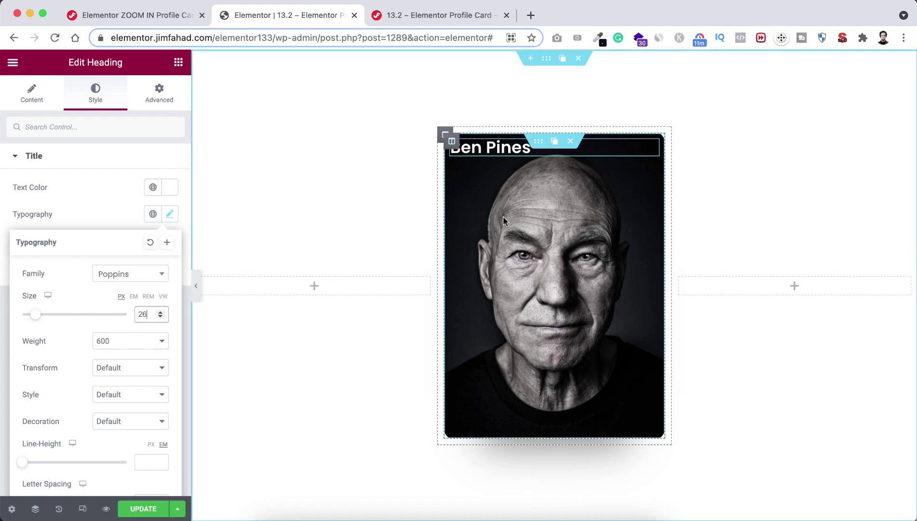
Give the card's column a Solid 1 px #FFFFFF border with border radius 4
{"action": "left_click", "coordinate": [452, 142]}
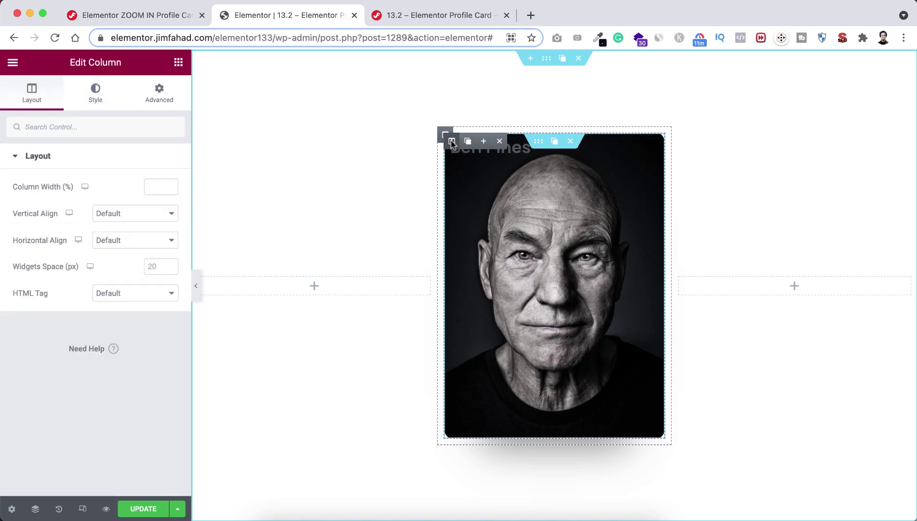
{"action": "left_click", "coordinate": [96, 97]}
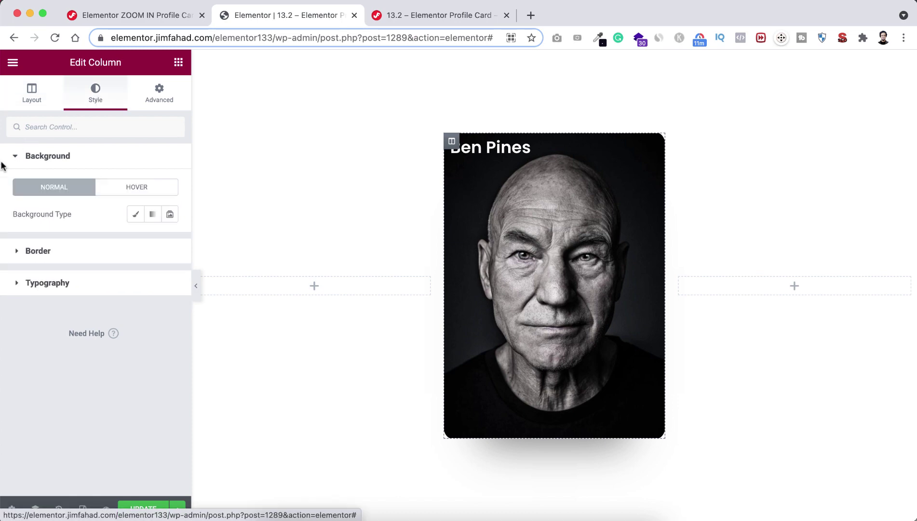
{"action": "left_click", "coordinate": [17, 254]}
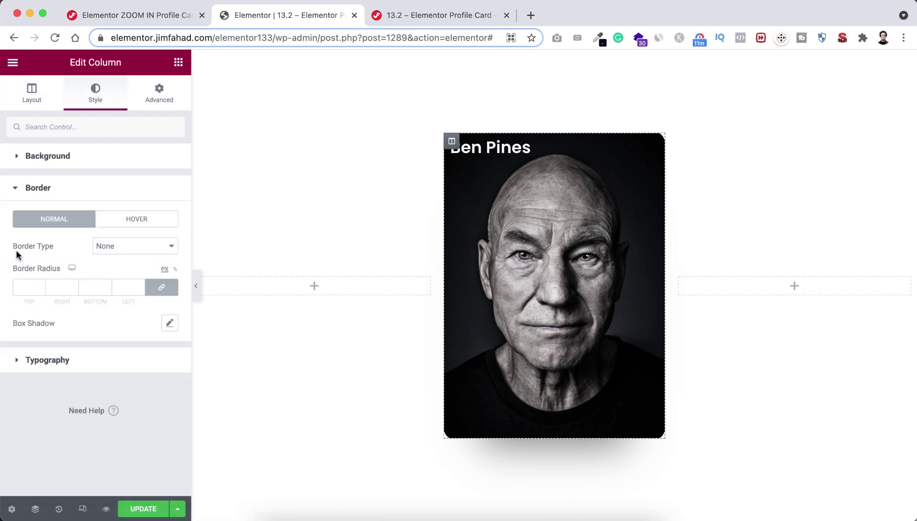
{"action": "left_click", "coordinate": [117, 247]}
{"action": "left_click", "coordinate": [118, 263]}
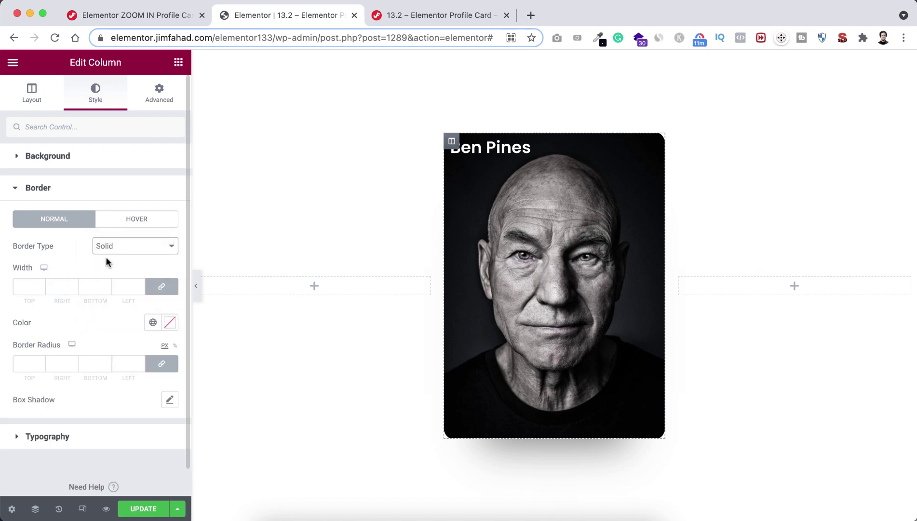
{"action": "left_click", "coordinate": [25, 286]}
{"action": "type", "text": "1"}
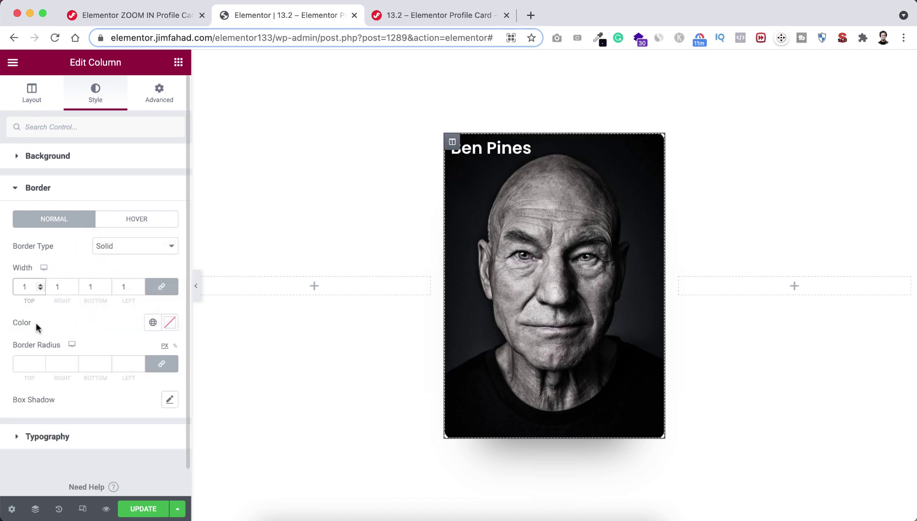
{"action": "left_click", "coordinate": [170, 322]}
{"action": "left_click_drag", "start_coordinate": [57, 219], "coordinate": [20, 143]}
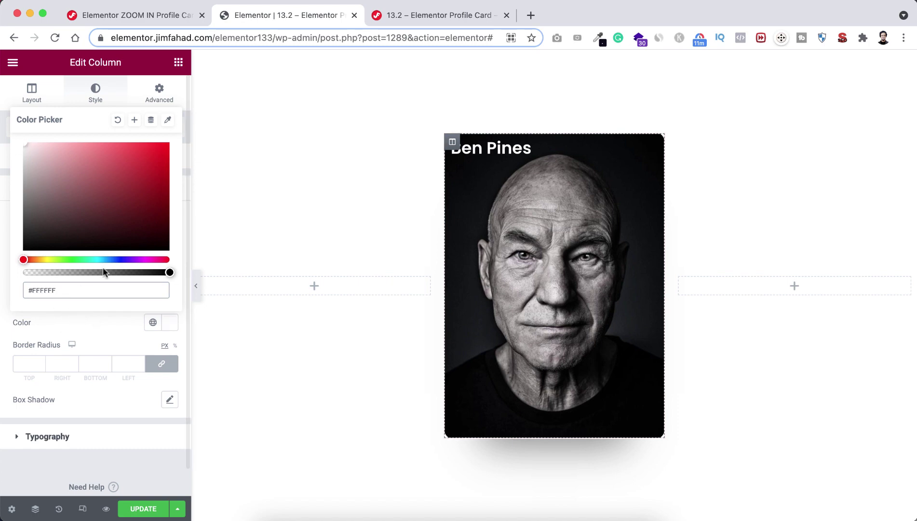
{"action": "left_click", "coordinate": [95, 328]}
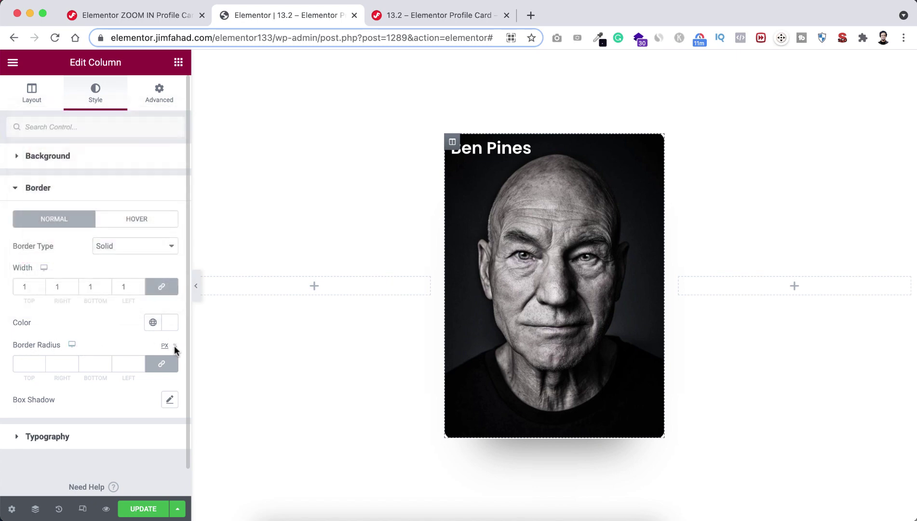
{"action": "left_click", "coordinate": [24, 365]}
{"action": "type", "text": "4"}
Set the column's margin to 15 and padding to 20 on all sides
{"action": "left_click", "coordinate": [157, 90]}
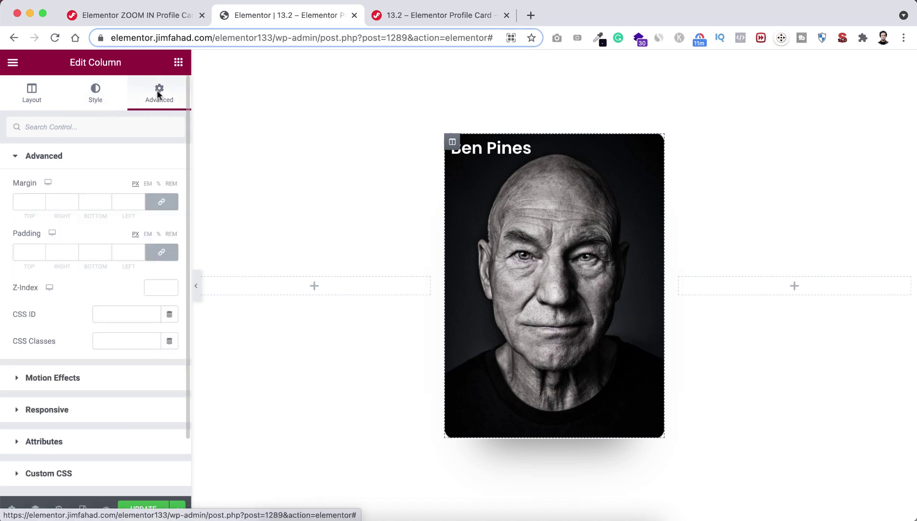
{"action": "left_click", "coordinate": [25, 203]}
{"action": "type", "text": "15"}
{"action": "left_click", "coordinate": [25, 252]}
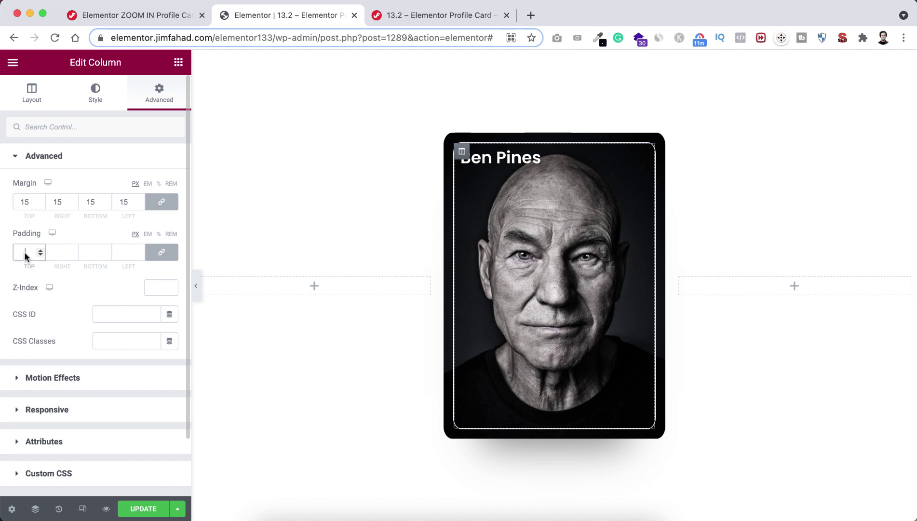
{"action": "type", "text": "20"}
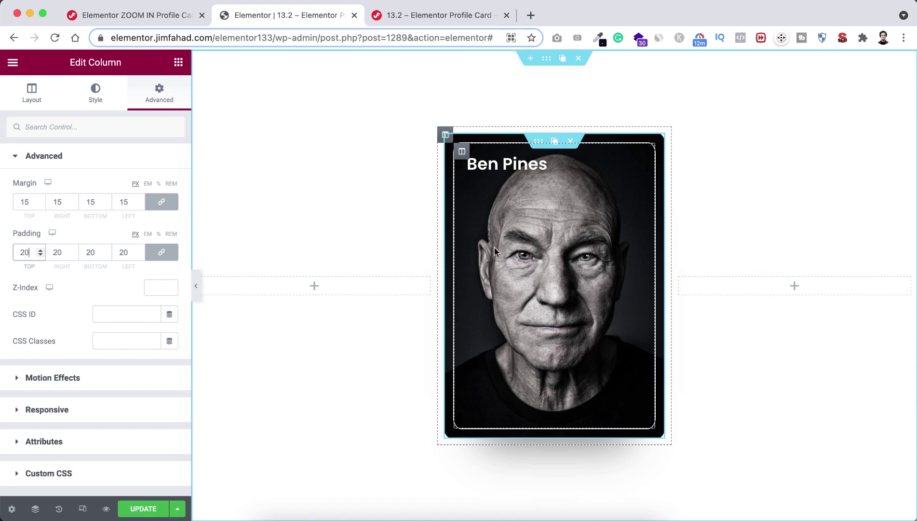
{"action": "left_click", "coordinate": [178, 62]}
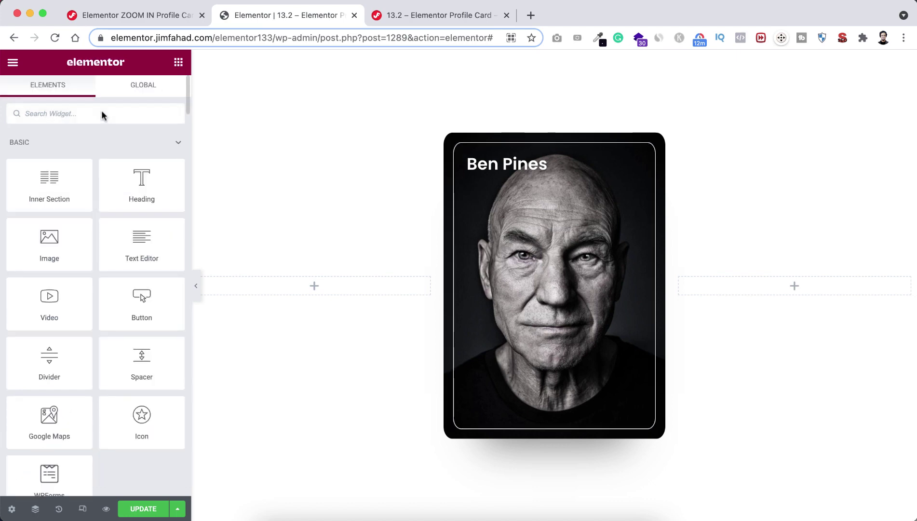
Search 'social' and drop a Social Icons widget (Facebook, Twitter, YouTube) under the heading
{"action": "type", "text": "social"}
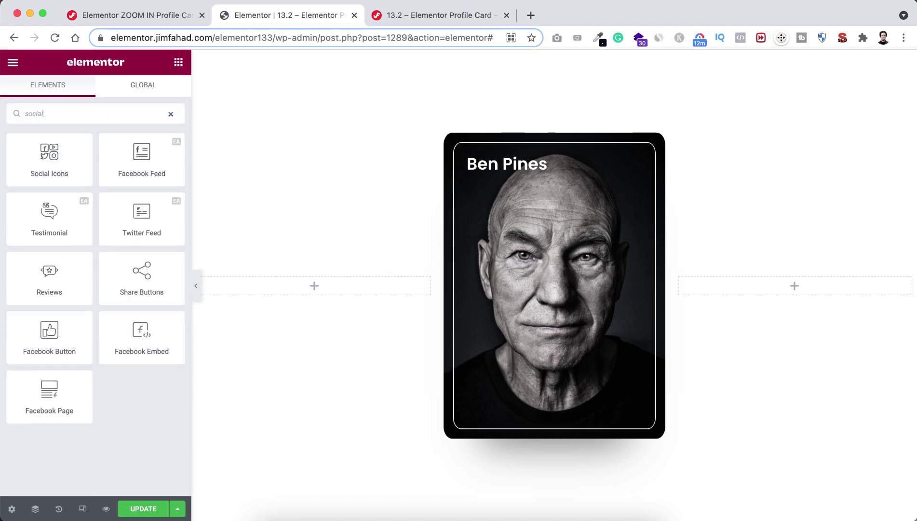
{"action": "left_click_drag", "start_coordinate": [32, 157], "coordinate": [493, 178]}
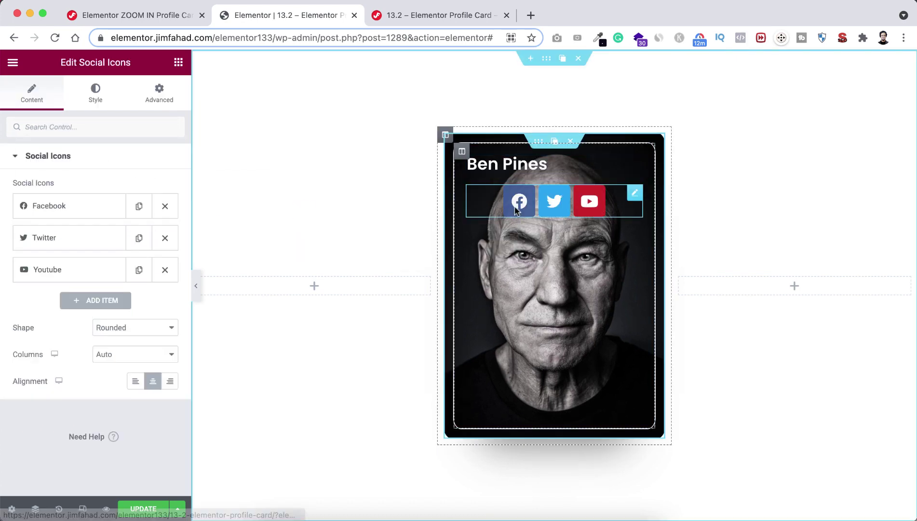
{"action": "left_click", "coordinate": [51, 208]}
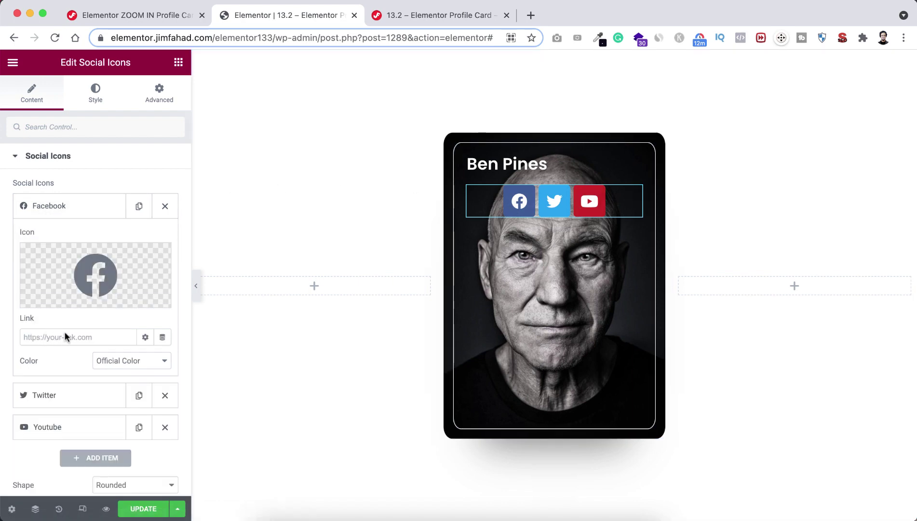
{"action": "left_click", "coordinate": [77, 207]}
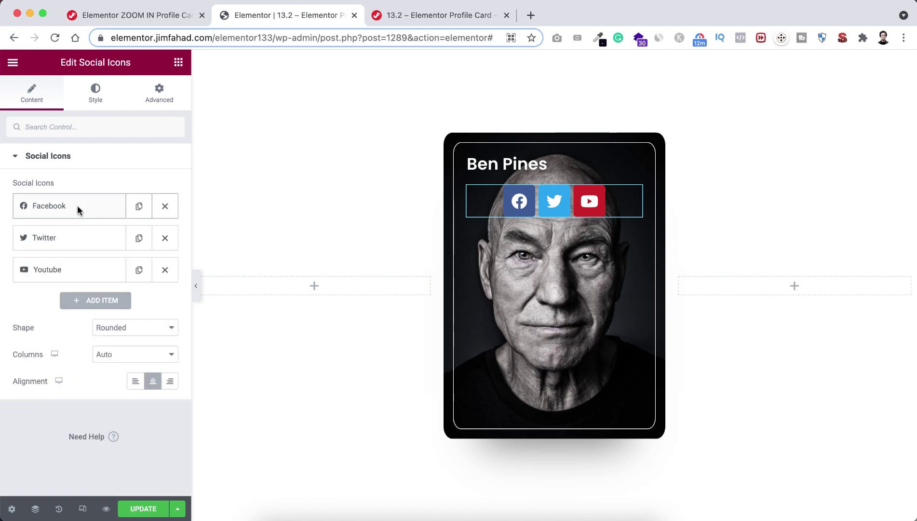
Add a fourth social icon item set to Pinterest
{"action": "left_click", "coordinate": [78, 300]}
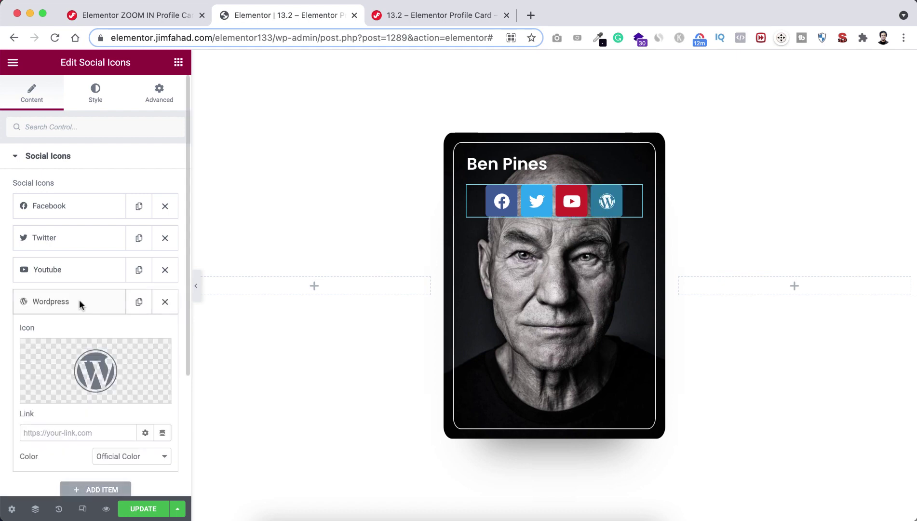
{"action": "left_click", "coordinate": [59, 361]}
{"action": "left_click", "coordinate": [365, 113]}
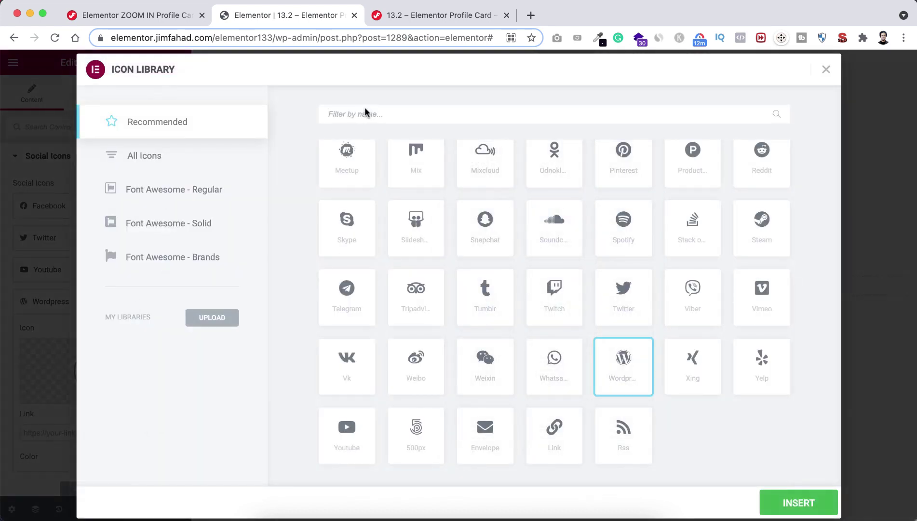
{"action": "type", "text": "pin"}
{"action": "left_click", "coordinate": [360, 204]}
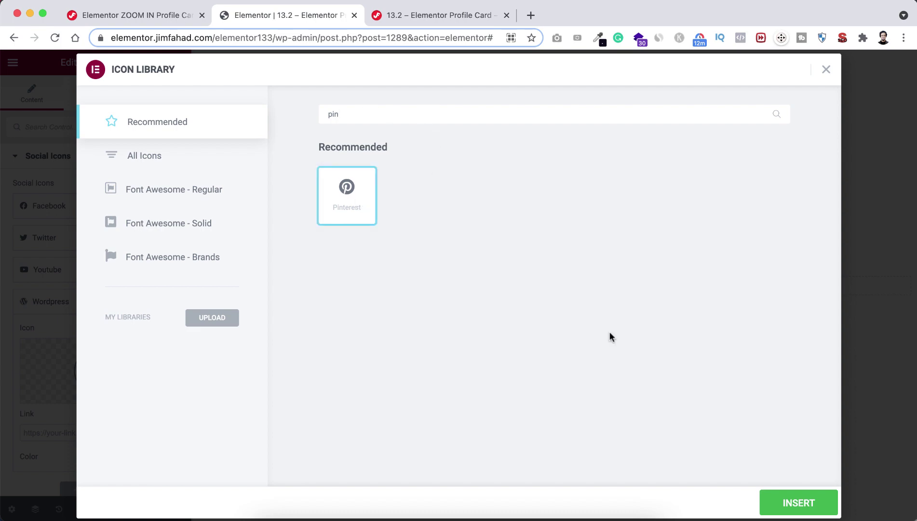
{"action": "left_click", "coordinate": [757, 502]}
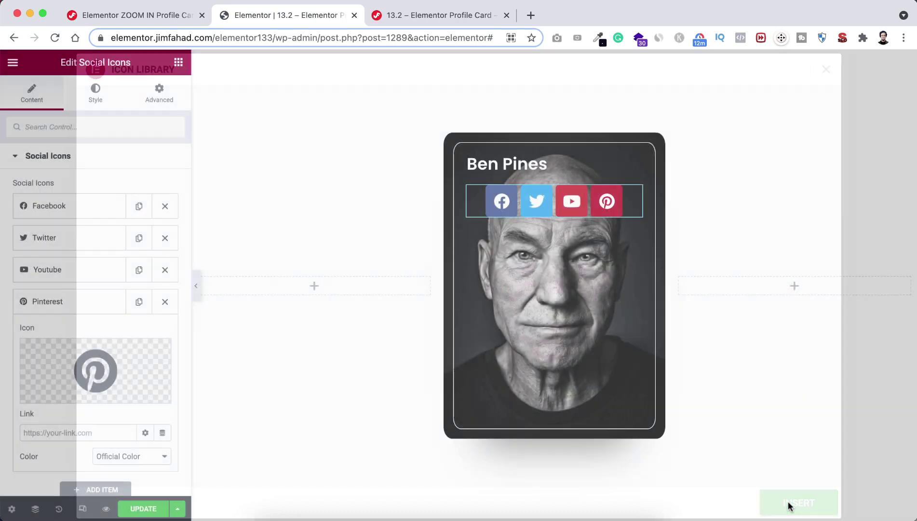
{"action": "scroll", "coordinate": [110, 411], "scroll_direction": "down", "scroll_amount": 2}
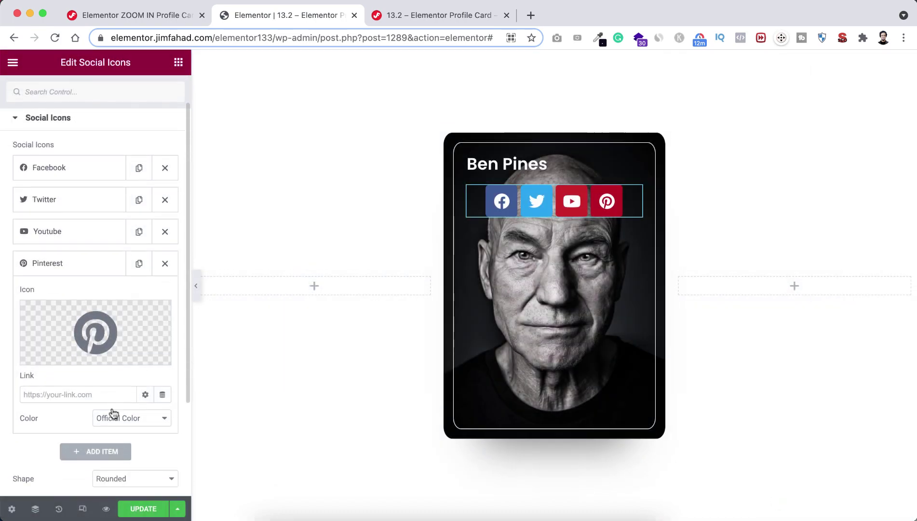
Add a fifth social icon item set to Instagram
{"action": "left_click", "coordinate": [80, 450]}
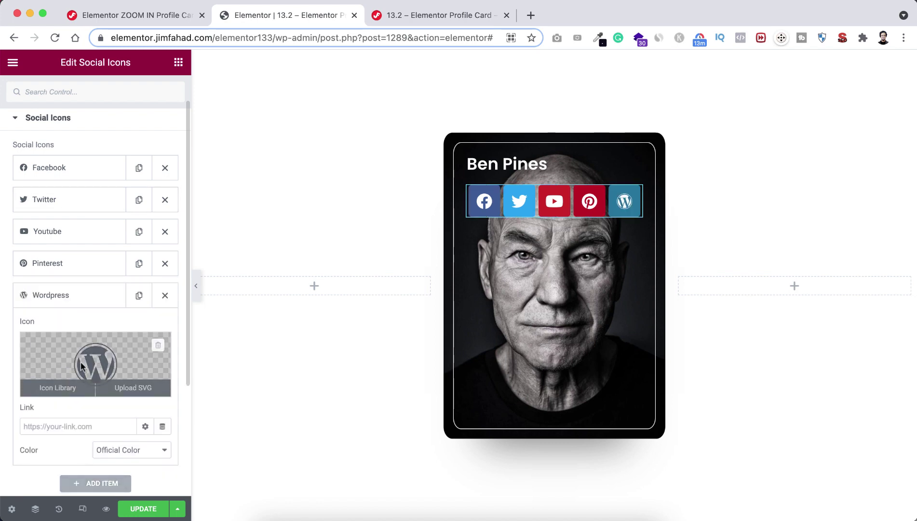
{"action": "left_click", "coordinate": [81, 366]}
{"action": "left_click", "coordinate": [364, 115]}
{"action": "type", "text": "in"}
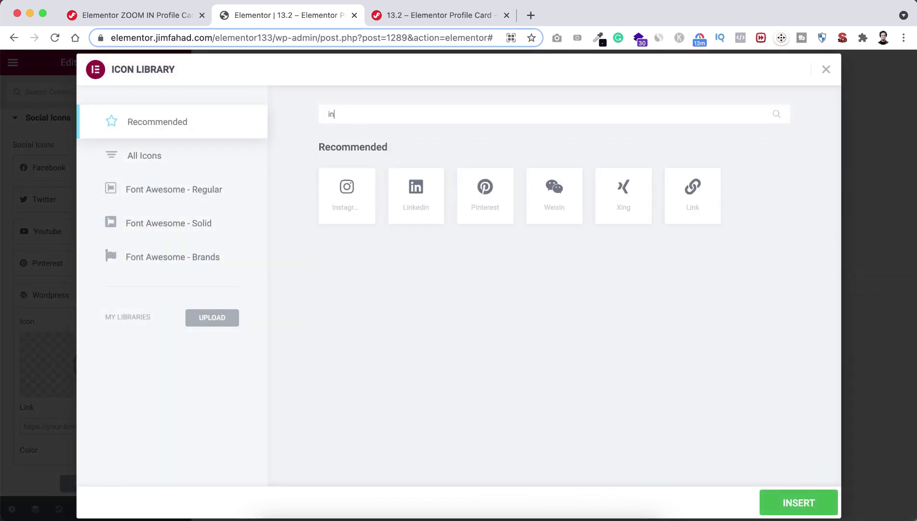
{"action": "type", "text": "sta"}
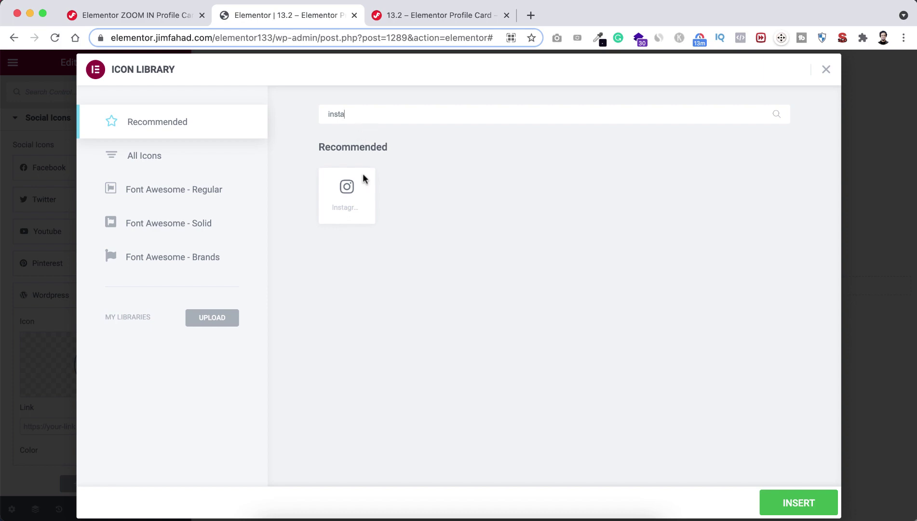
{"action": "left_click", "coordinate": [350, 204]}
{"action": "left_click", "coordinate": [798, 504]}
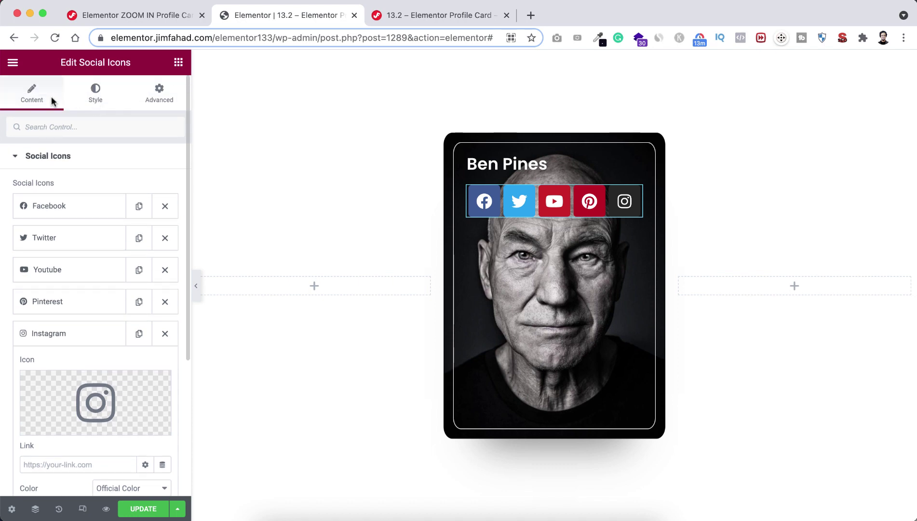
Switch the icons to Custom colours with a fully transparent primary colour
{"action": "left_click", "coordinate": [94, 90]}
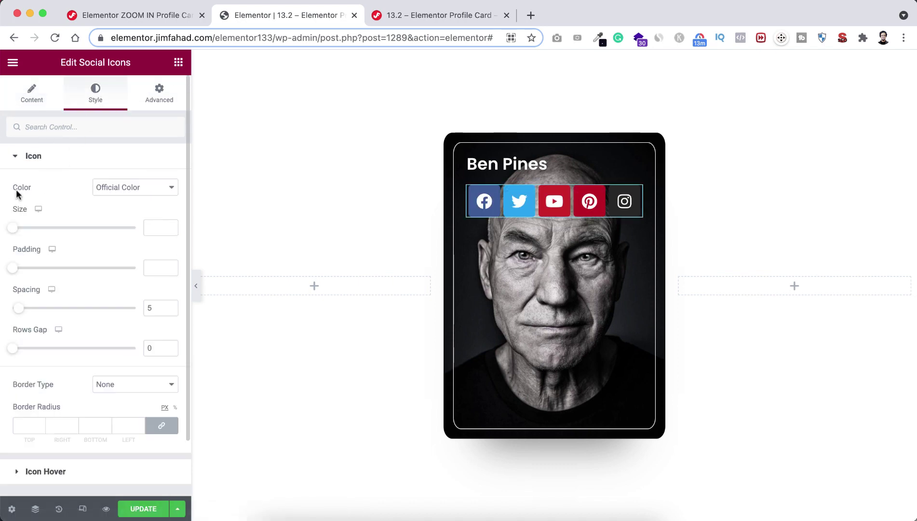
{"action": "left_click", "coordinate": [126, 188]}
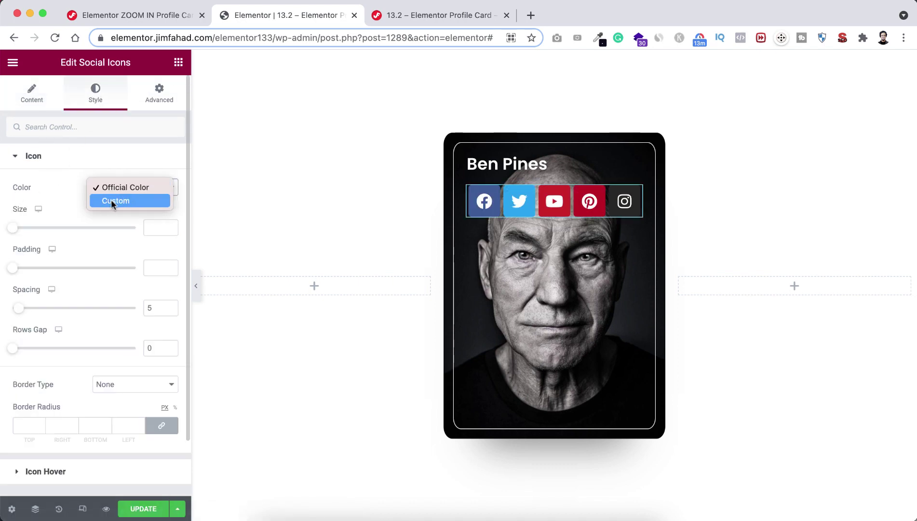
{"action": "left_click", "coordinate": [123, 200]}
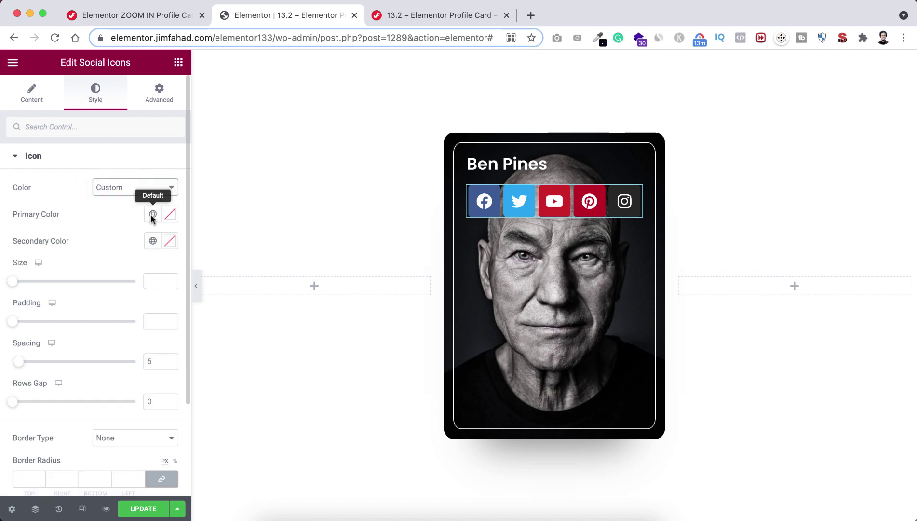
{"action": "left_click", "coordinate": [169, 214]}
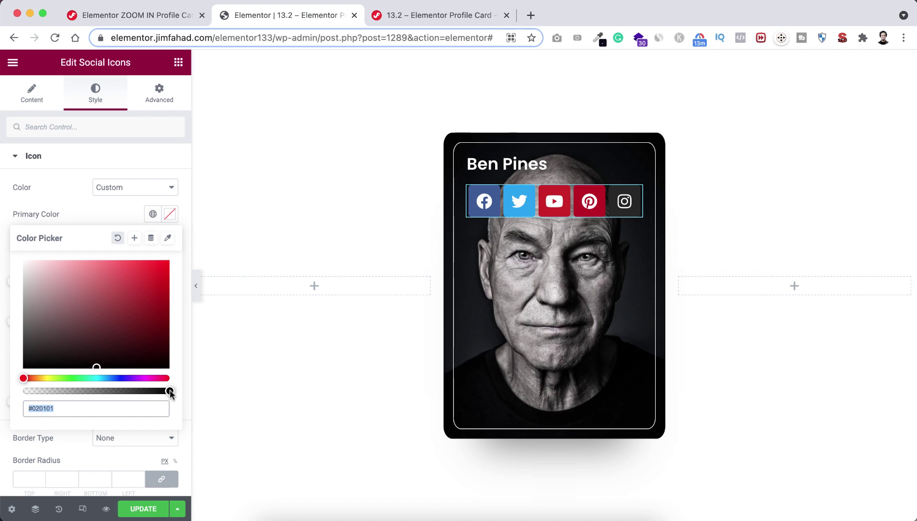
{"action": "left_click_drag", "start_coordinate": [170, 391], "coordinate": [1, 395]}
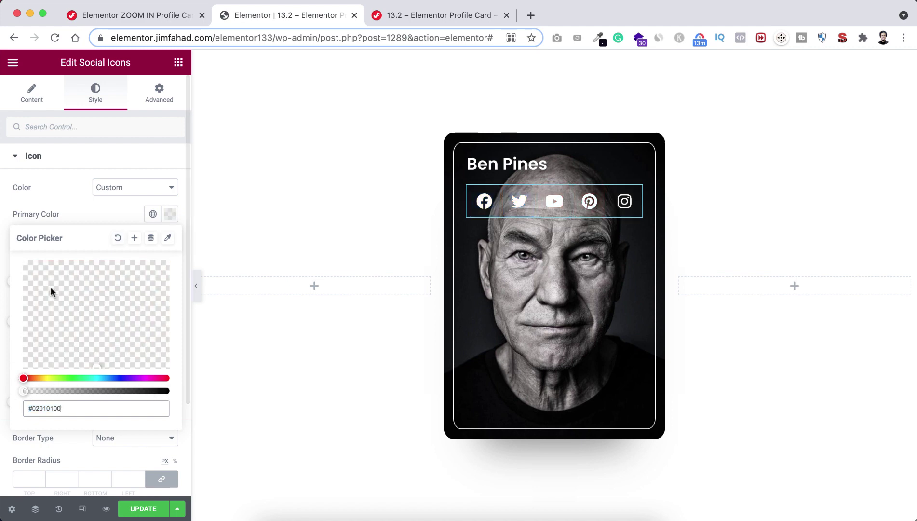
{"action": "left_click", "coordinate": [88, 213]}
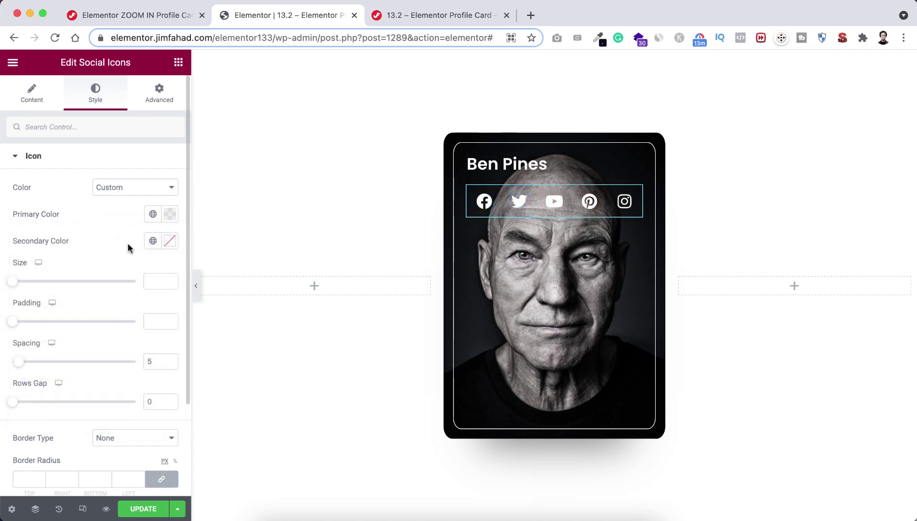
Make the icon glyphs #FFFFFF, size 20, with padding 0.4
{"action": "left_click", "coordinate": [169, 240]}
{"action": "mouse_move", "coordinate": [129, 313]}
{"action": "left_mouse_down"}
{"action": "mouse_move", "coordinate": [135, 288]}
{"action": "mouse_move", "coordinate": [140, 299]}
{"action": "mouse_move", "coordinate": [67, 321]}
{"action": "mouse_move", "coordinate": [16, 283]}
{"action": "left_mouse_up"}
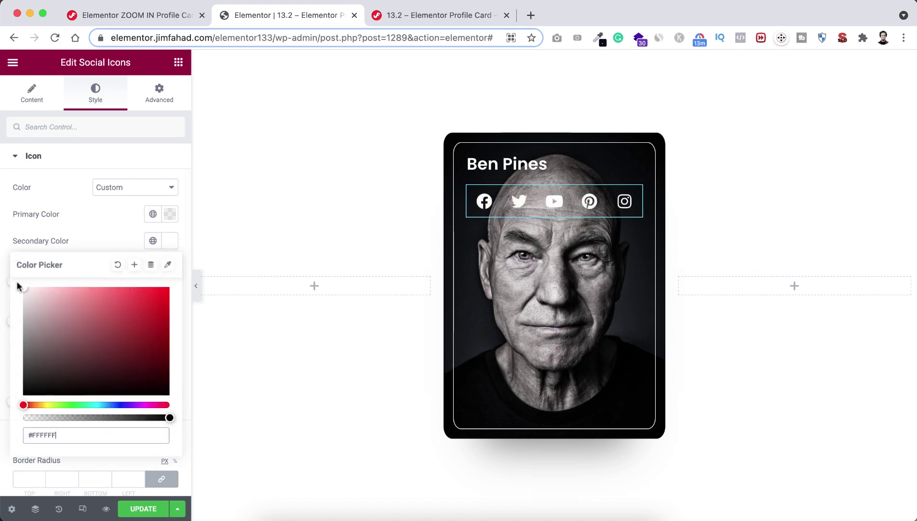
{"action": "left_click", "coordinate": [99, 241]}
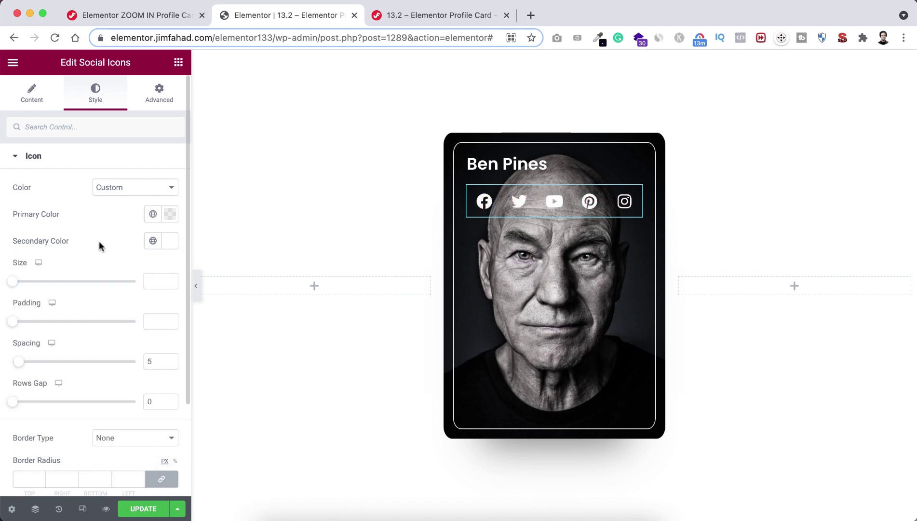
{"action": "left_click", "coordinate": [151, 283]}
{"action": "type", "text": "20"}
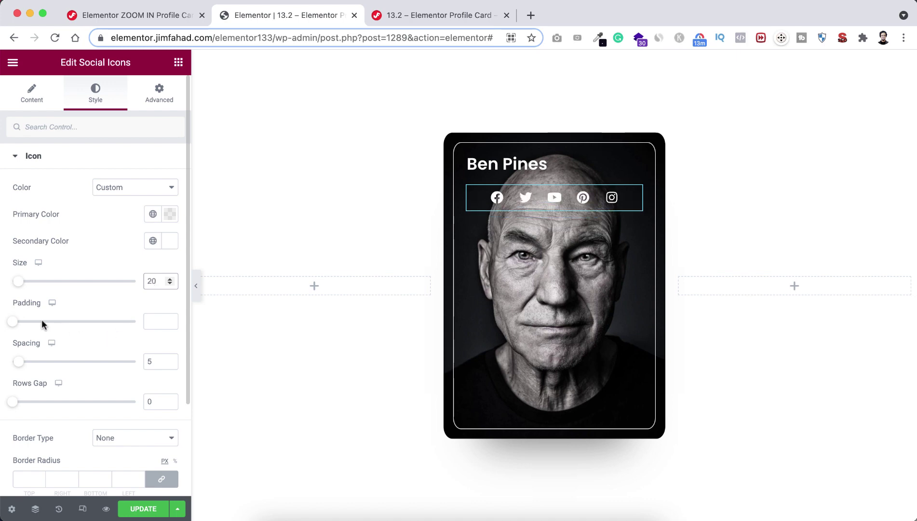
{"action": "left_click_drag", "start_coordinate": [12, 324], "coordinate": [22, 324]}
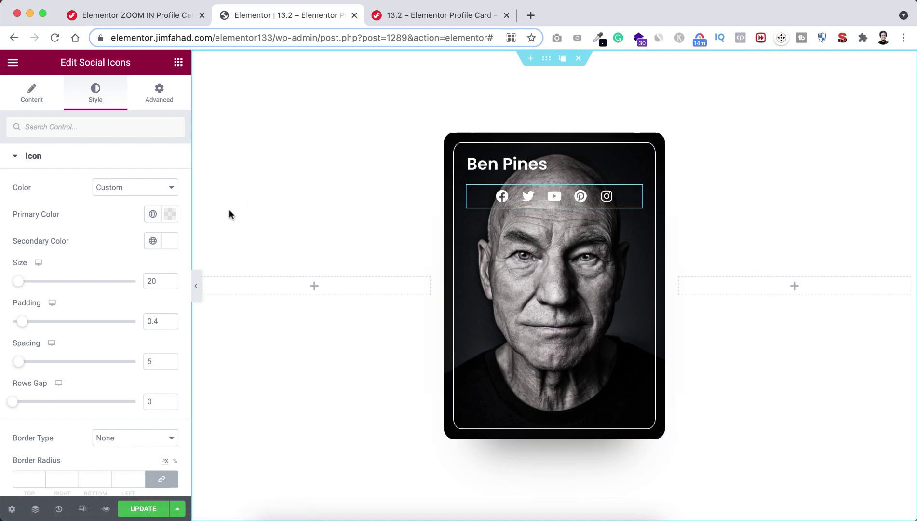
Give the social icons widget a custom width of 0 so the icons stack vertically
{"action": "left_click", "coordinate": [159, 94]}
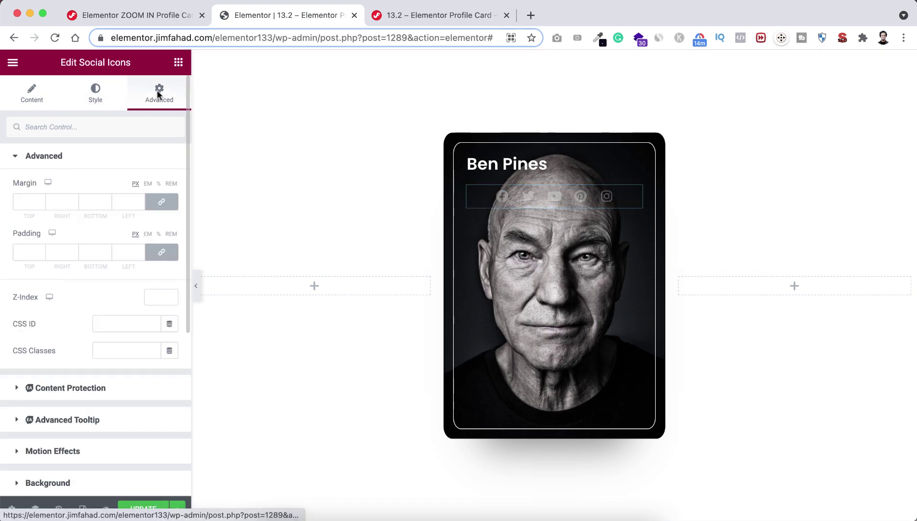
{"action": "scroll", "coordinate": [59, 344], "scroll_direction": "down", "scroll_amount": 5}
{"action": "scroll", "coordinate": [61, 349], "scroll_direction": "down", "scroll_amount": 2}
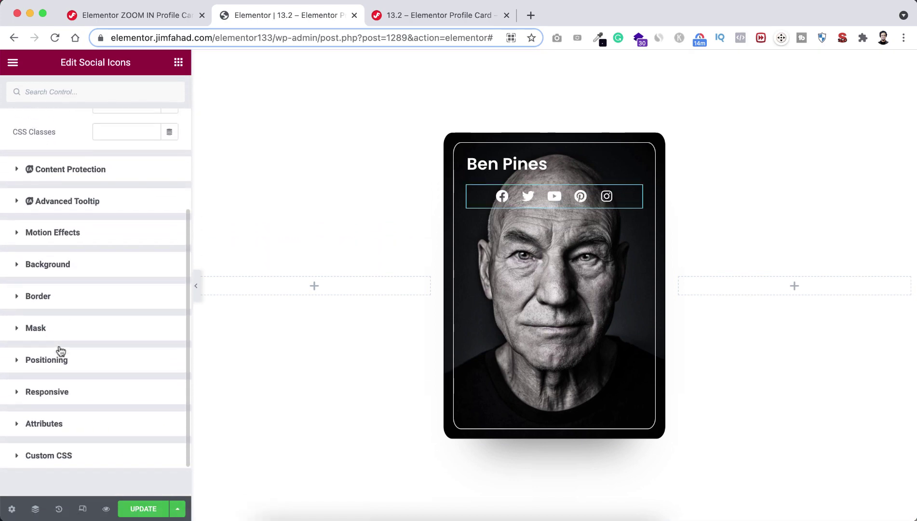
{"action": "left_click", "coordinate": [20, 351]}
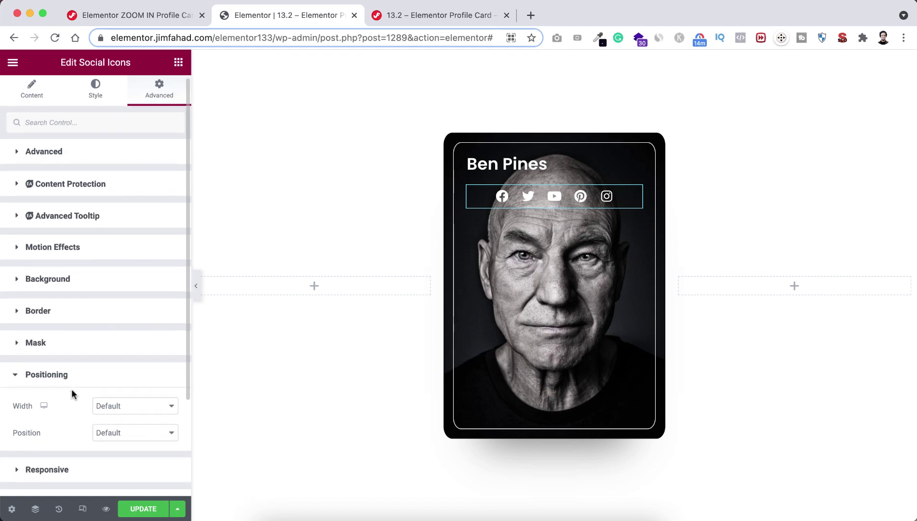
{"action": "scroll", "coordinate": [72, 391], "scroll_direction": "down", "scroll_amount": 3}
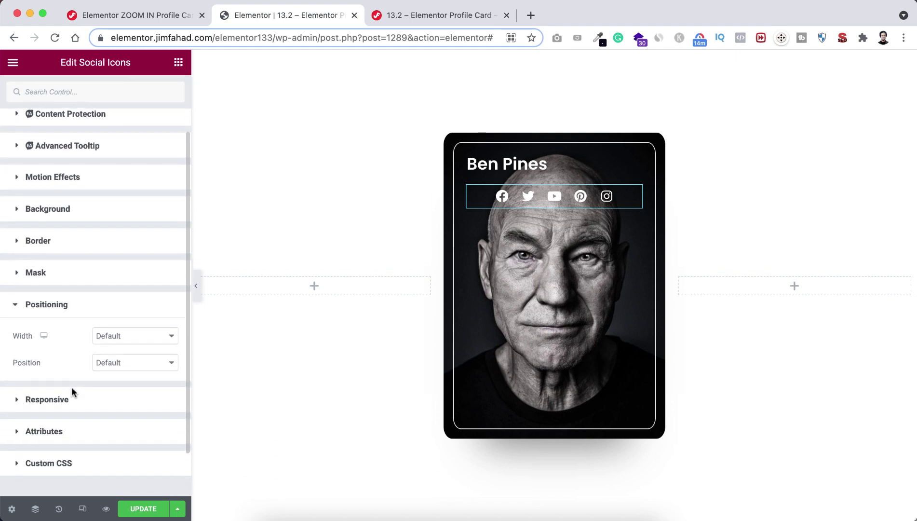
{"action": "left_click", "coordinate": [117, 334]}
{"action": "left_click", "coordinate": [116, 374]}
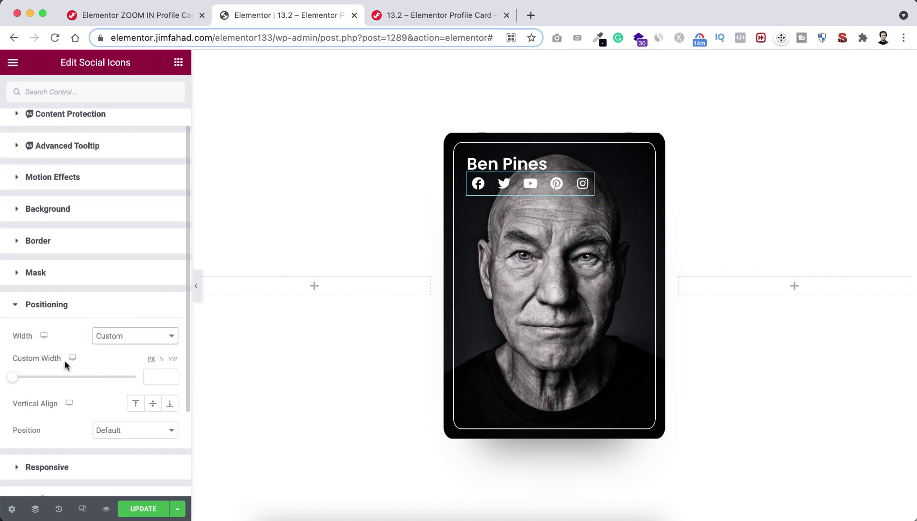
{"action": "left_click", "coordinate": [154, 378]}
{"action": "type", "text": "0"}
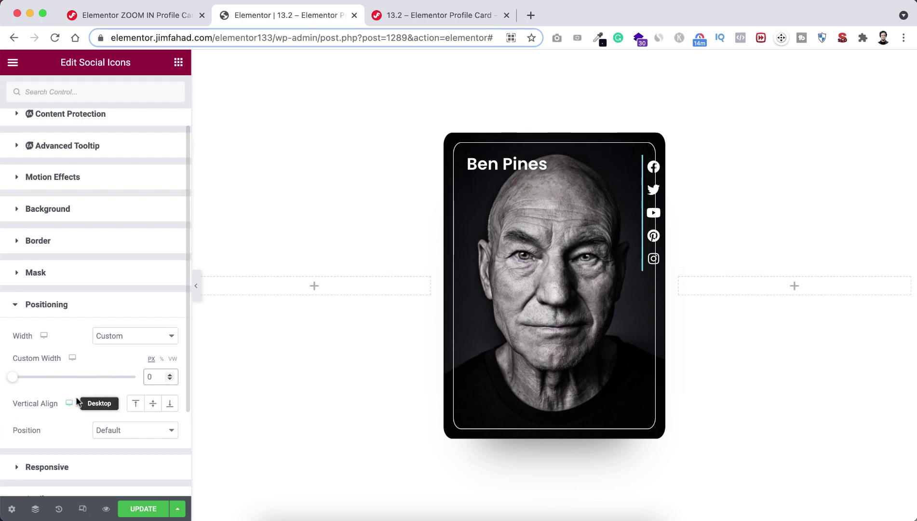
Position the icons absolutely, 15 px from the left and 20 px from the bottom
{"action": "scroll", "coordinate": [72, 400], "scroll_direction": "down", "scroll_amount": 3}
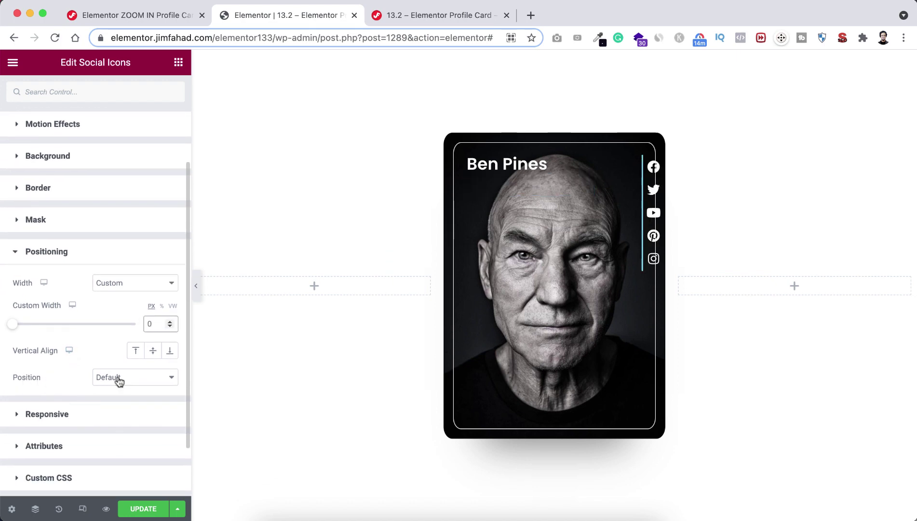
{"action": "left_click", "coordinate": [116, 378]}
{"action": "left_click", "coordinate": [117, 392]}
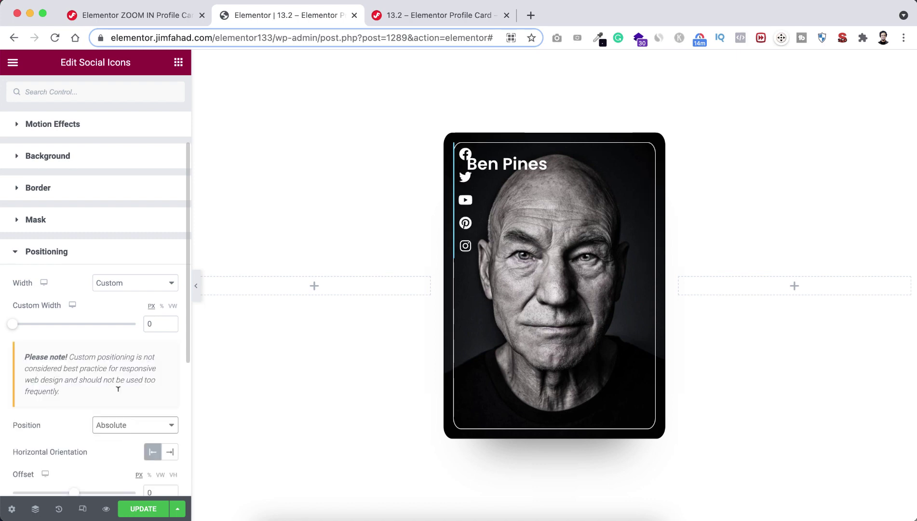
{"action": "scroll", "coordinate": [118, 389], "scroll_direction": "down", "scroll_amount": 5}
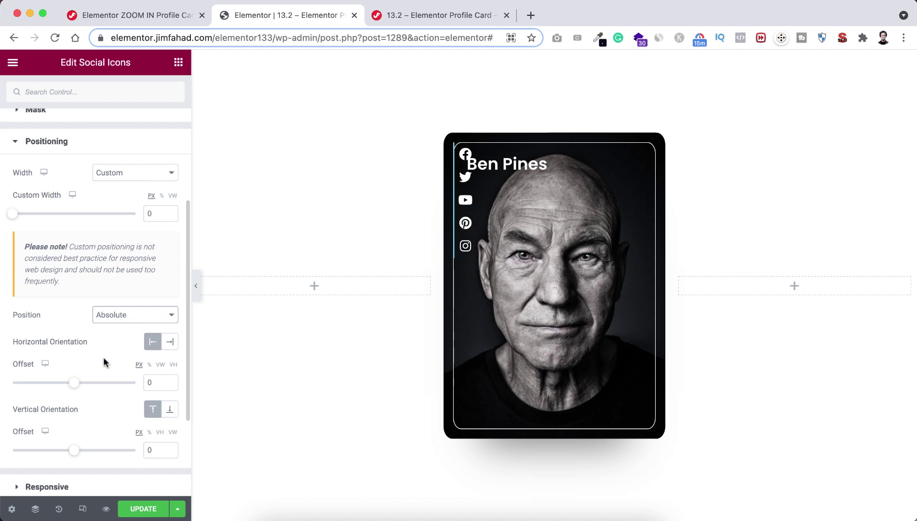
{"action": "left_click", "coordinate": [153, 381]}
{"action": "type", "text": "15"}
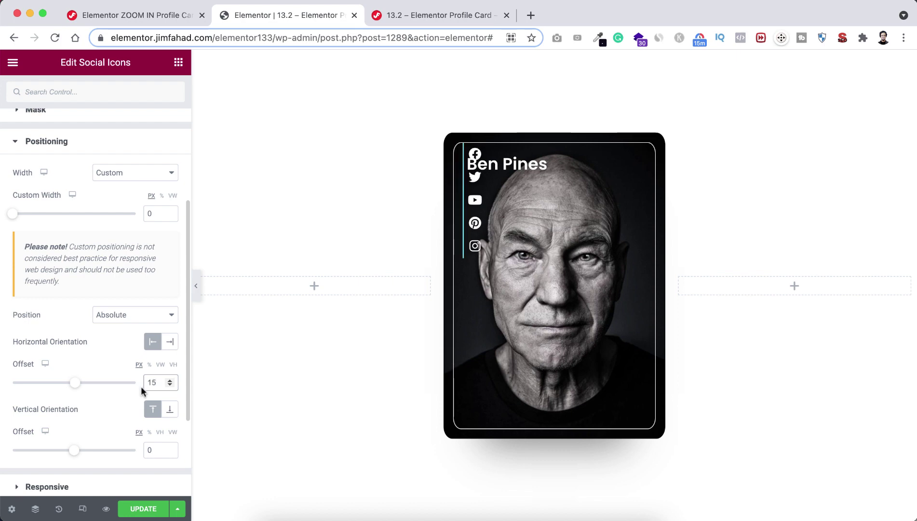
{"action": "scroll", "coordinate": [76, 421], "scroll_direction": "down", "scroll_amount": 1}
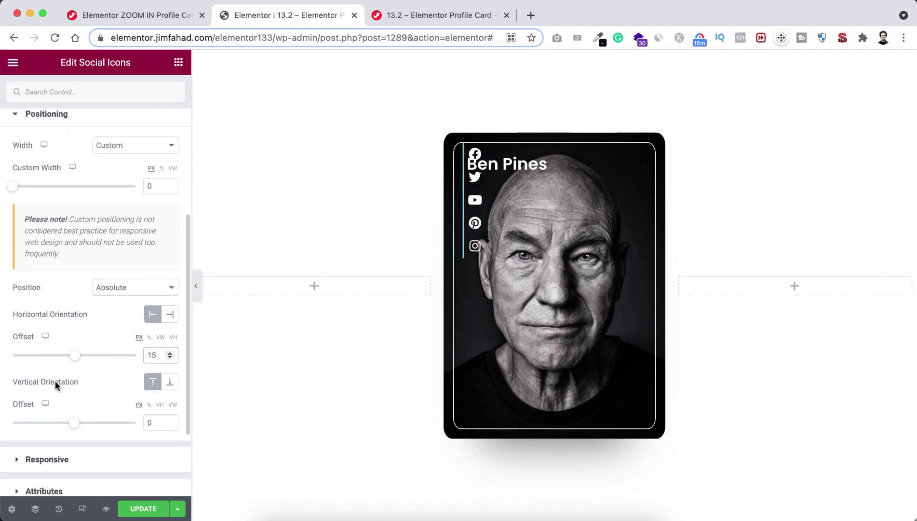
{"action": "left_click", "coordinate": [169, 382]}
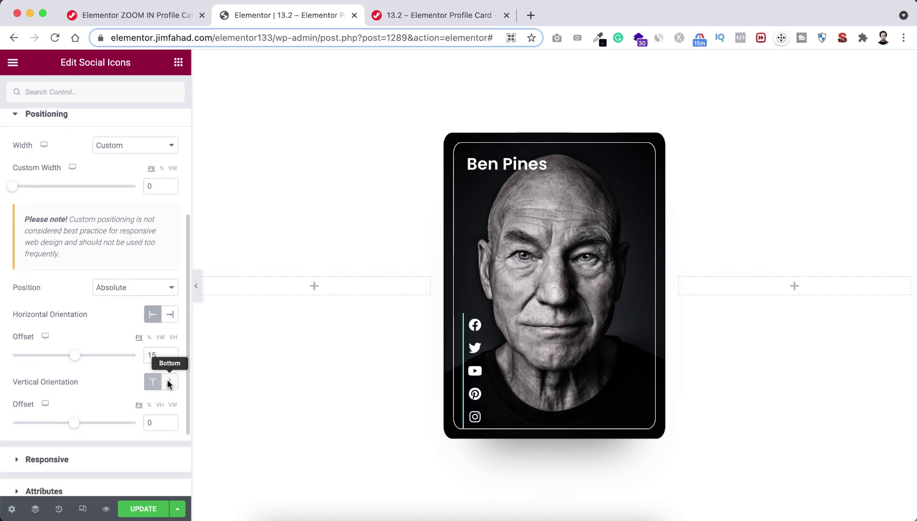
{"action": "left_click", "coordinate": [150, 423]}
{"action": "type", "text": "2"}
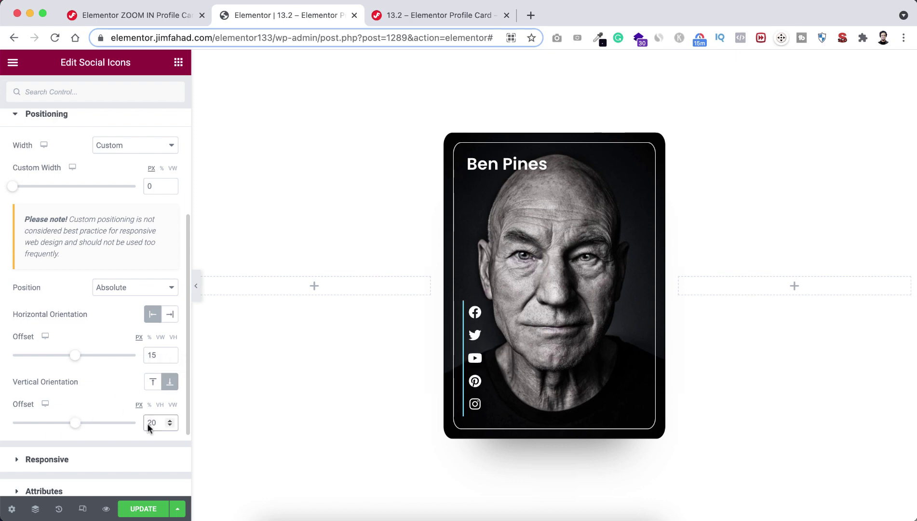
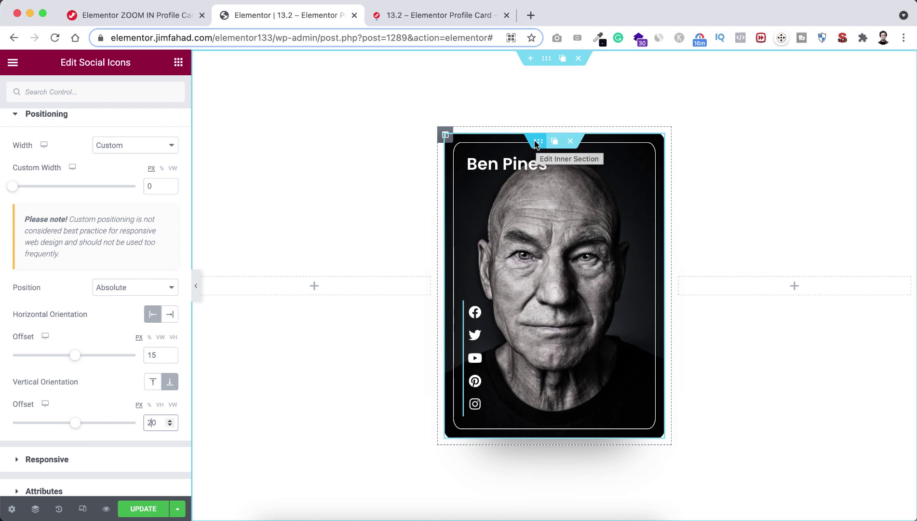
Select the card's inner section and expand Custom CSS in its Advanced settings
{"action": "left_click", "coordinate": [538, 143]}
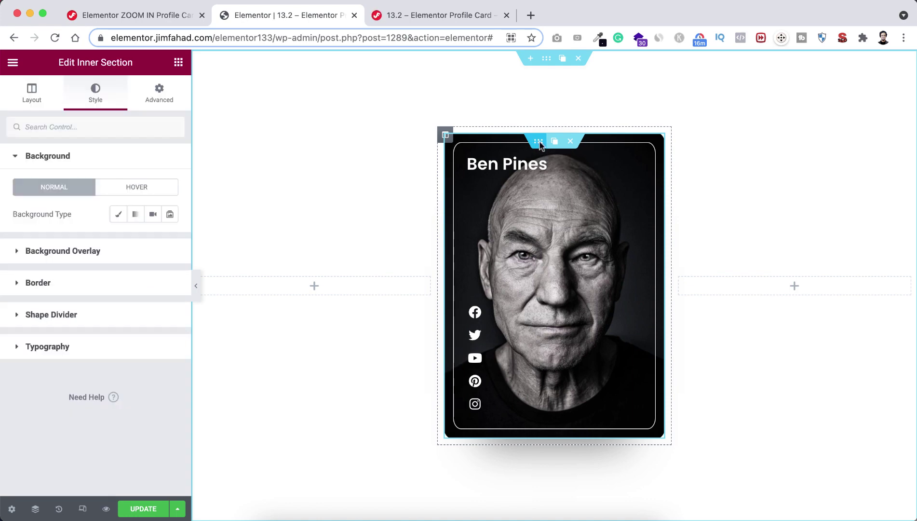
{"action": "left_click", "coordinate": [158, 95]}
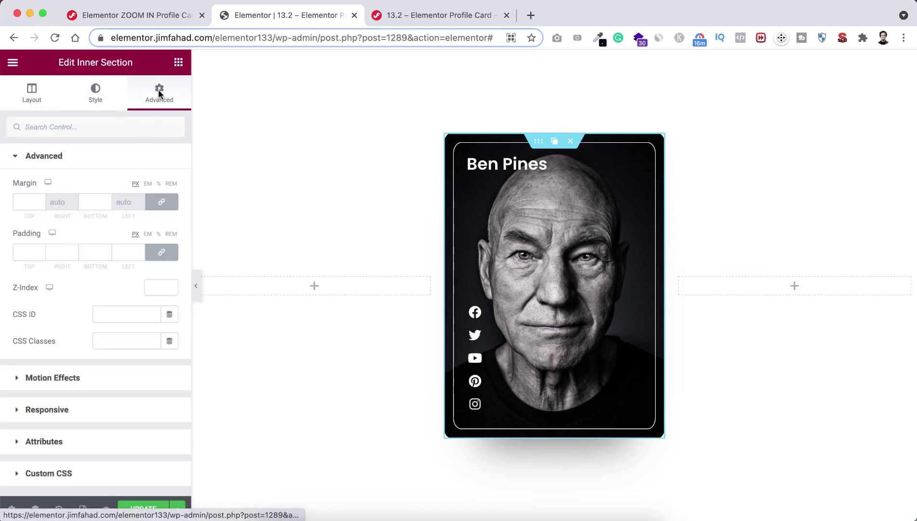
{"action": "scroll", "coordinate": [108, 375], "scroll_direction": "down", "scroll_amount": 3}
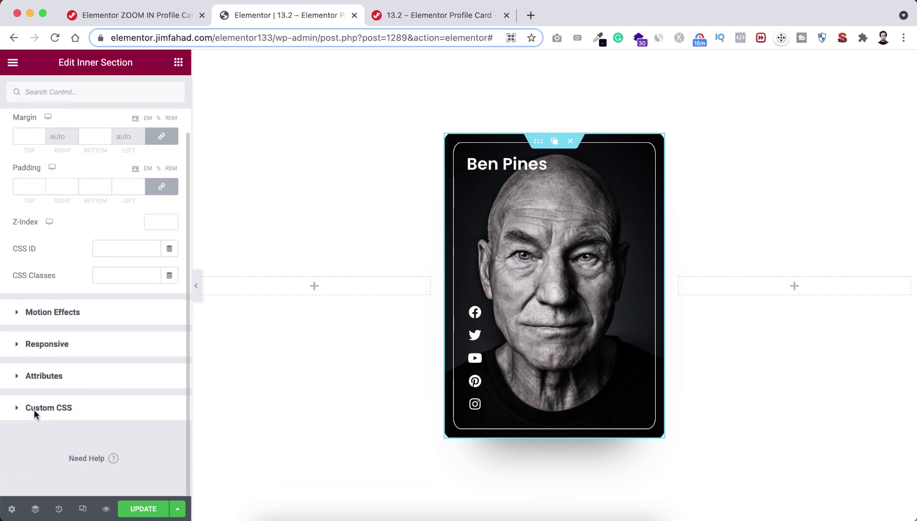
{"action": "left_click", "coordinate": [26, 410]}
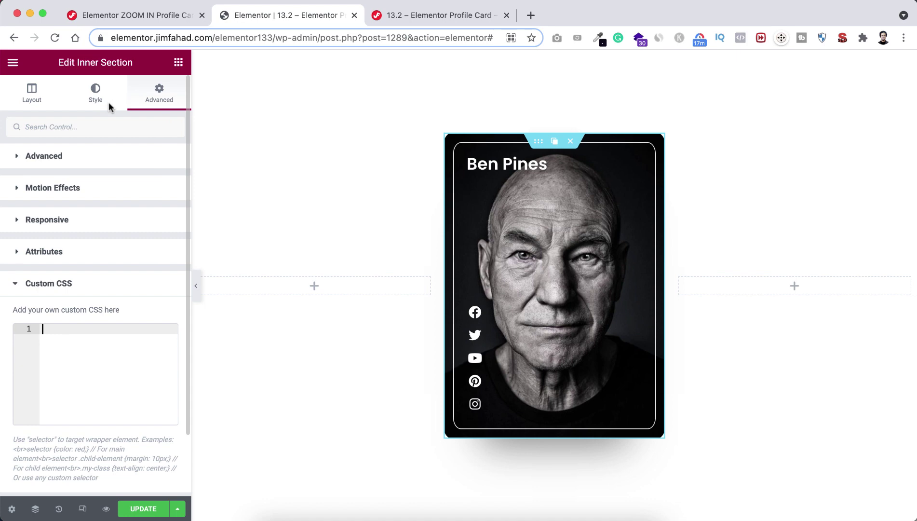
{"action": "left_click", "coordinate": [154, 15]}
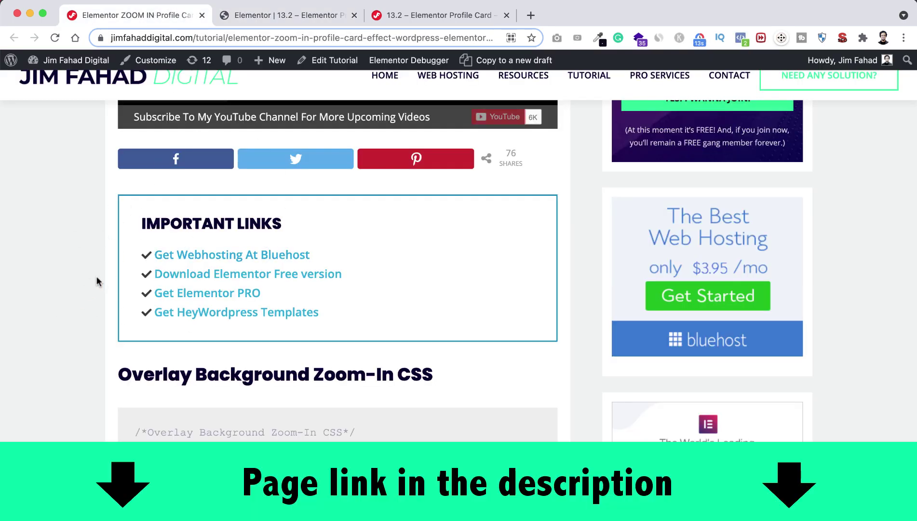
{"action": "scroll", "coordinate": [108, 354], "scroll_direction": "down", "scroll_amount": 2}
{"action": "scroll", "coordinate": [108, 353], "scroll_direction": "down", "scroll_amount": 5}
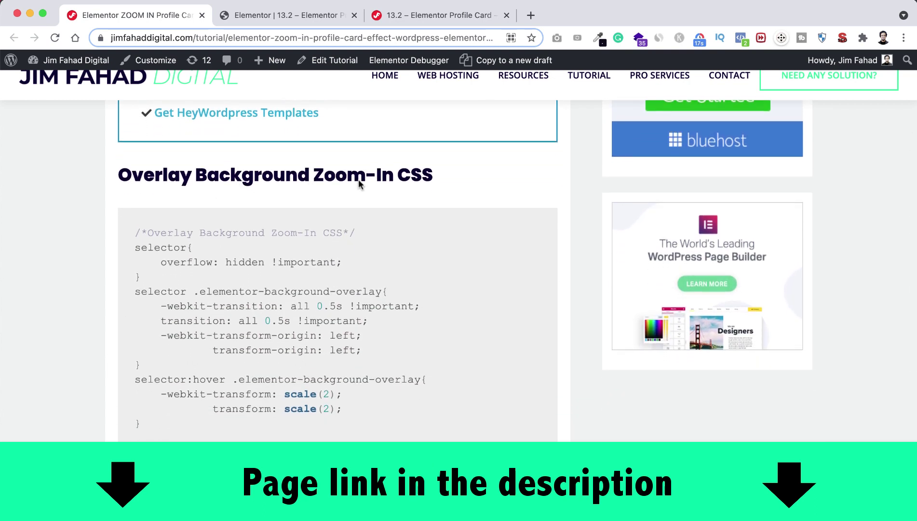
{"action": "left_click_drag", "start_coordinate": [136, 231], "coordinate": [161, 423]}
{"action": "key", "text": "super+c"}
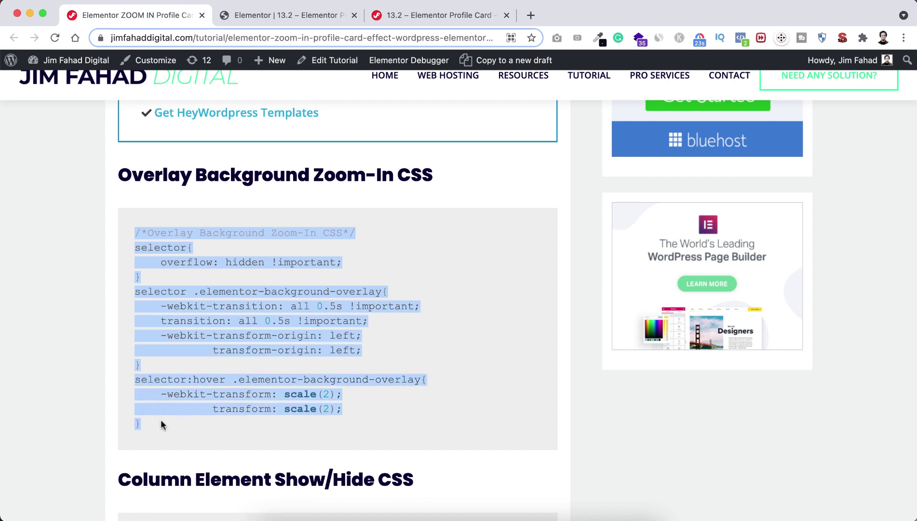
{"action": "left_click", "coordinate": [286, 14]}
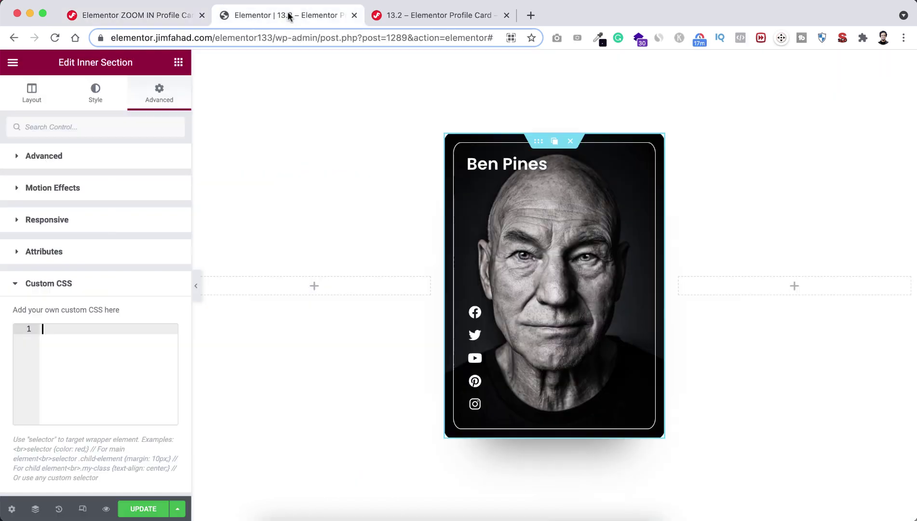
Paste the Overlay Background Zoom-In CSS into the inner section's Custom CSS box
{"action": "left_click", "coordinate": [54, 328]}
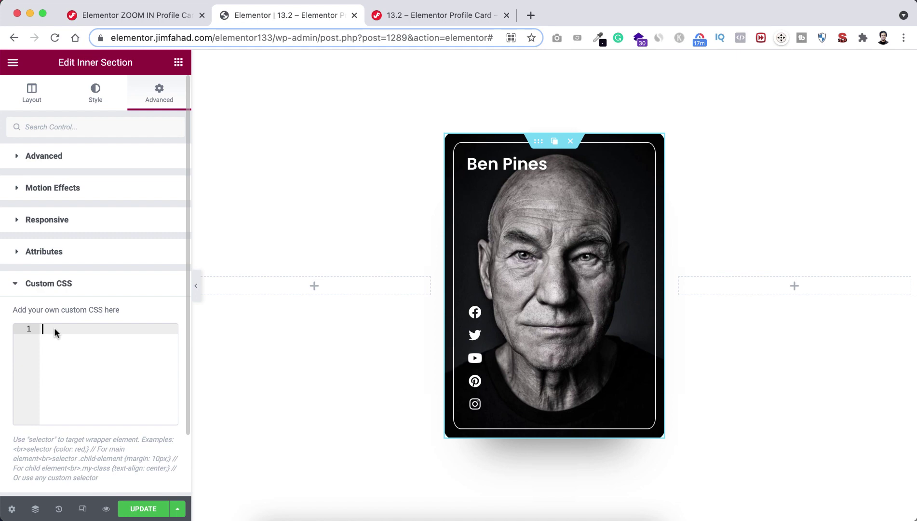
{"action": "key", "text": "super+v"}
{"action": "scroll", "coordinate": [113, 294], "scroll_direction": "down", "scroll_amount": 2}
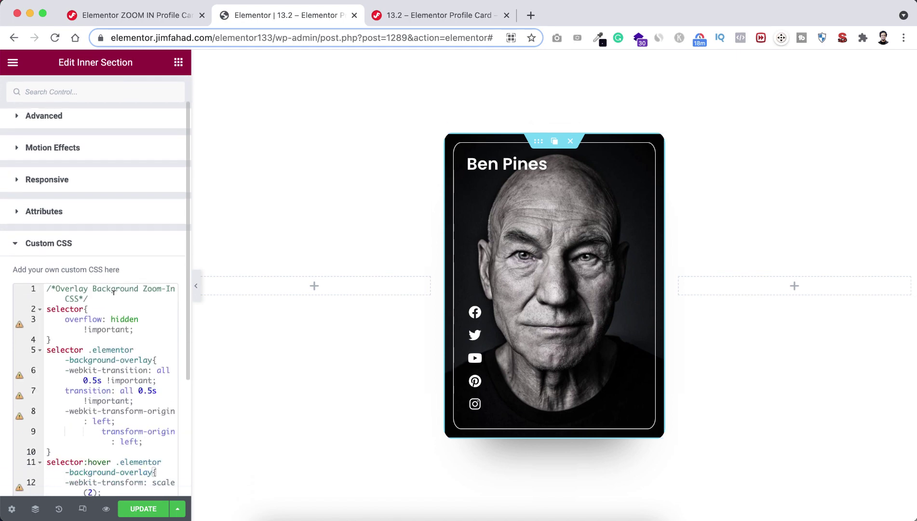
{"action": "scroll", "coordinate": [112, 299], "scroll_direction": "down", "scroll_amount": 4}
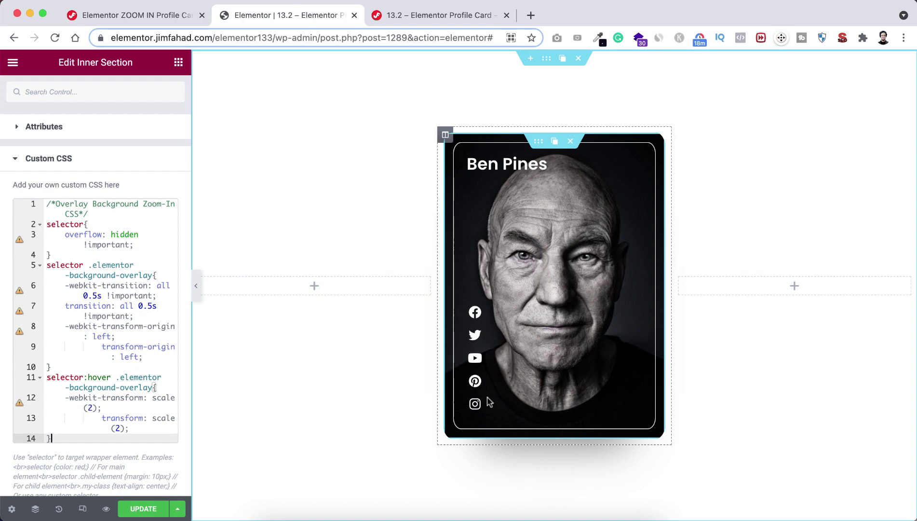
{"action": "mouse_move", "coordinate": [554, 358]}
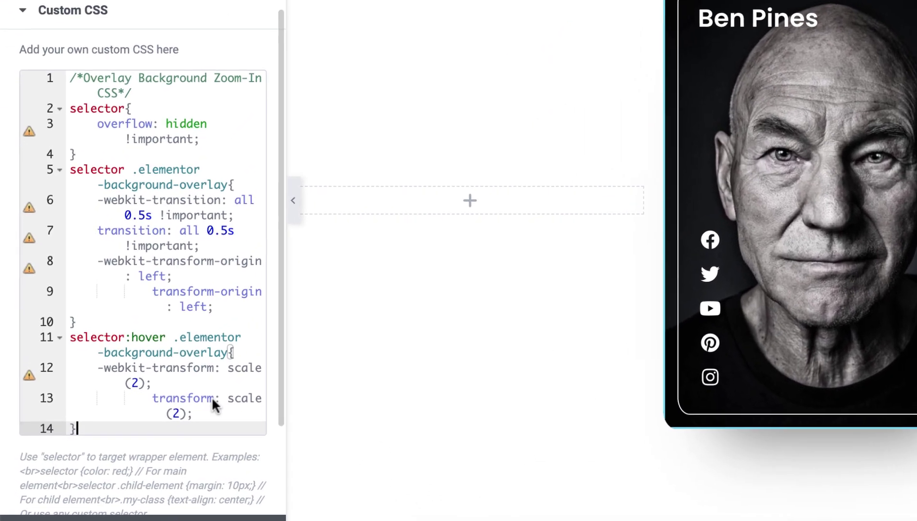
{"action": "scroll", "coordinate": [162, 412], "scroll_direction": "down", "scroll_amount": 1}
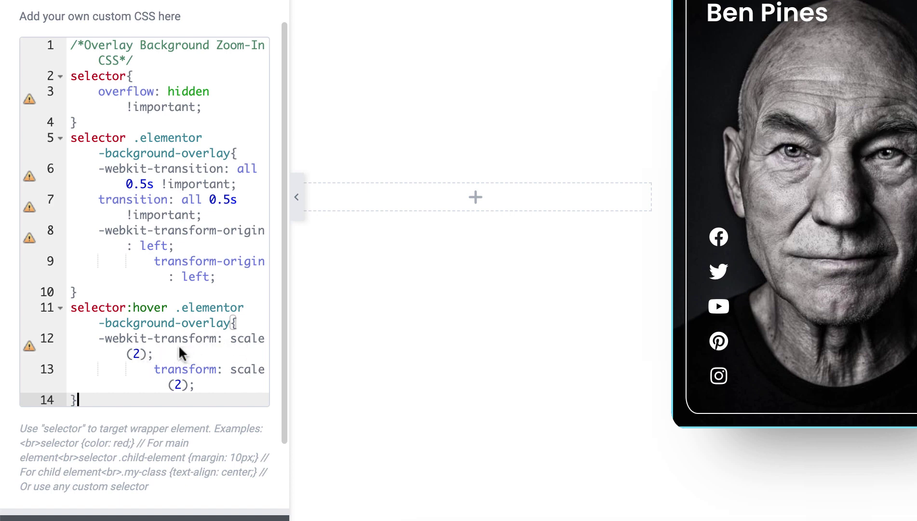
Try a 1.5 hover scale on lines 12 and 13, then set the scale back to 2
{"action": "double_click", "coordinate": [136, 353]}
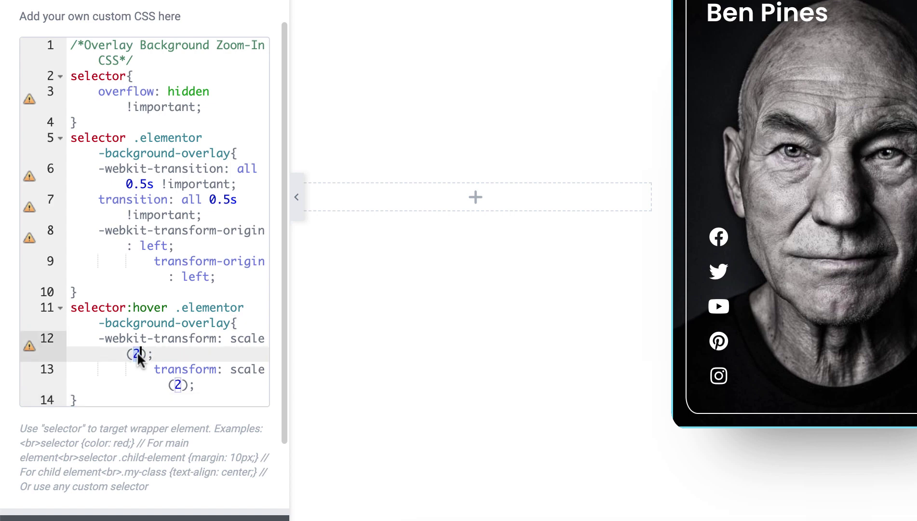
{"action": "type", "text": "1.5"}
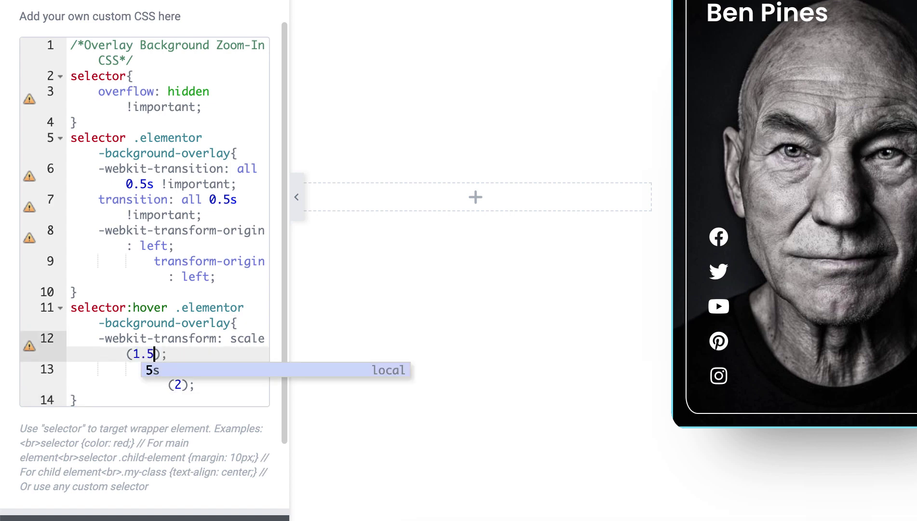
{"action": "left_click", "coordinate": [178, 384]}
{"action": "double_click", "coordinate": [178, 384]}
{"action": "type", "text": "1.5"}
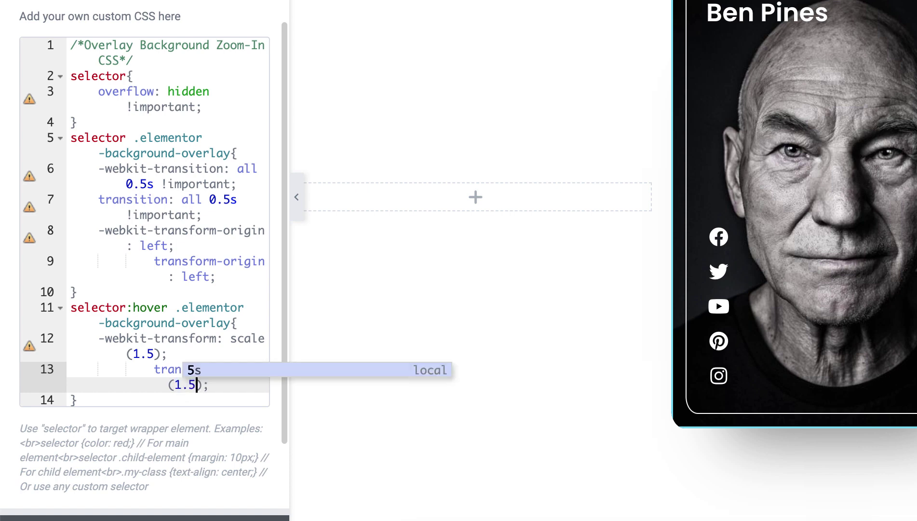
{"action": "left_click", "coordinate": [180, 353]}
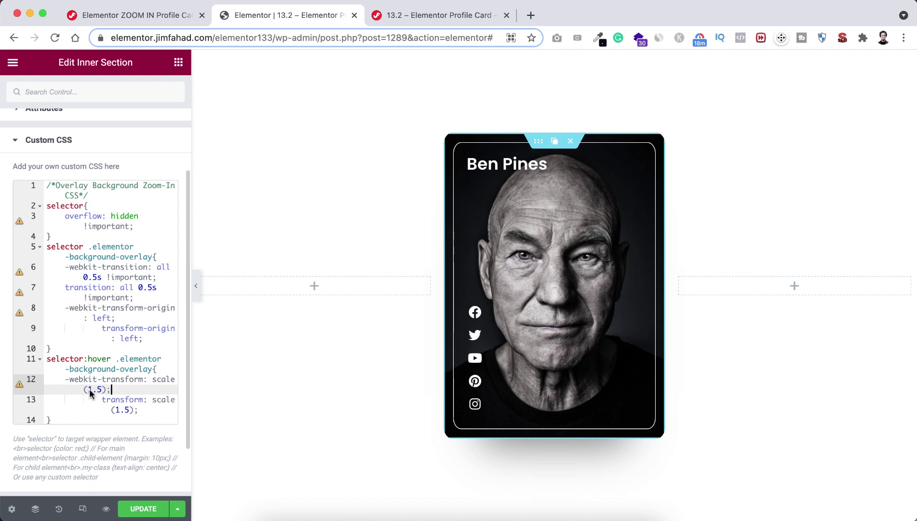
{"action": "left_click_drag", "start_coordinate": [87, 390], "coordinate": [129, 411]}
{"action": "type", "text": "2"}
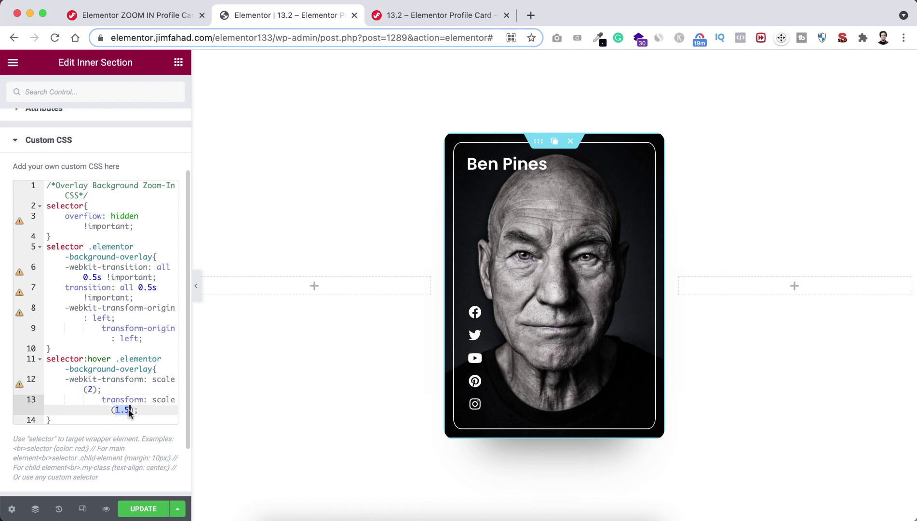
{"action": "type", "text": "2"}
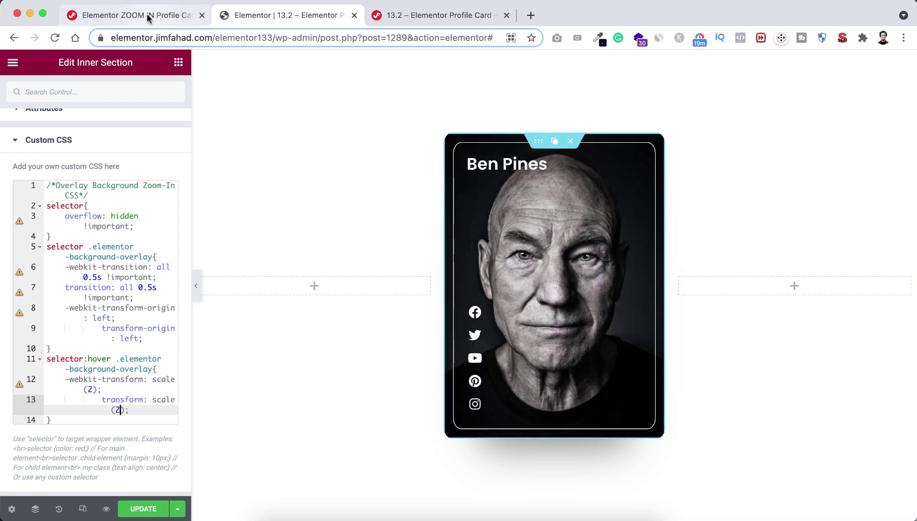
{"action": "left_click", "coordinate": [147, 13]}
{"action": "scroll", "coordinate": [115, 379], "scroll_direction": "down", "scroll_amount": 5}
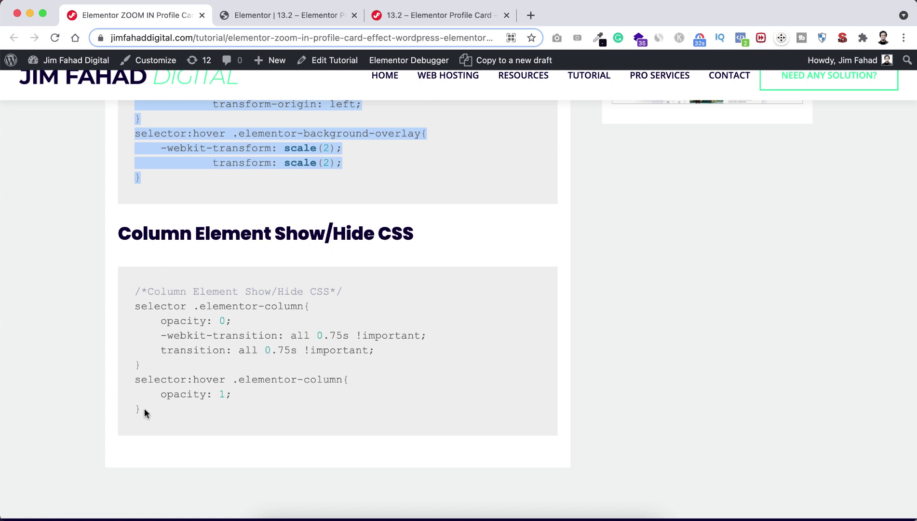
{"action": "left_click_drag", "start_coordinate": [145, 408], "coordinate": [129, 288]}
{"action": "key", "text": "super+c"}
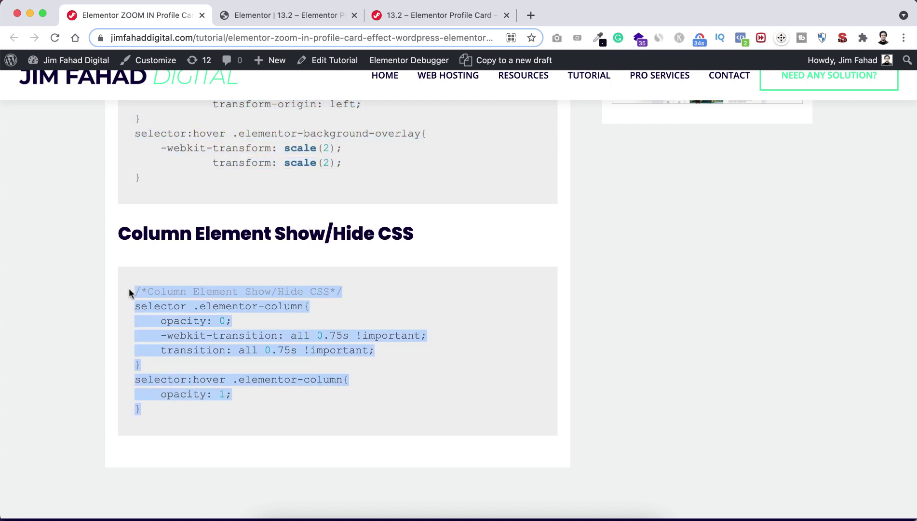
{"action": "left_click", "coordinate": [274, 17]}
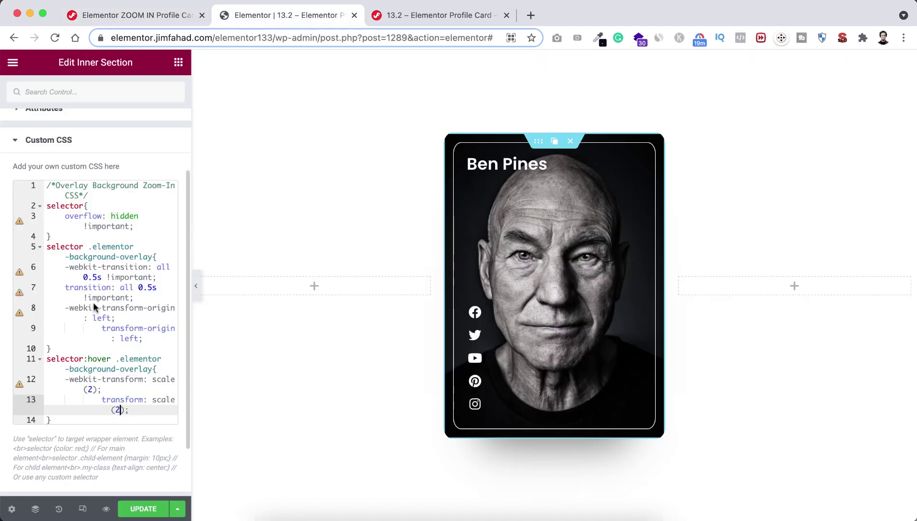
Append the Column Element Show/Hide CSS below the existing zoom-in code
{"action": "left_click", "coordinate": [60, 418]}
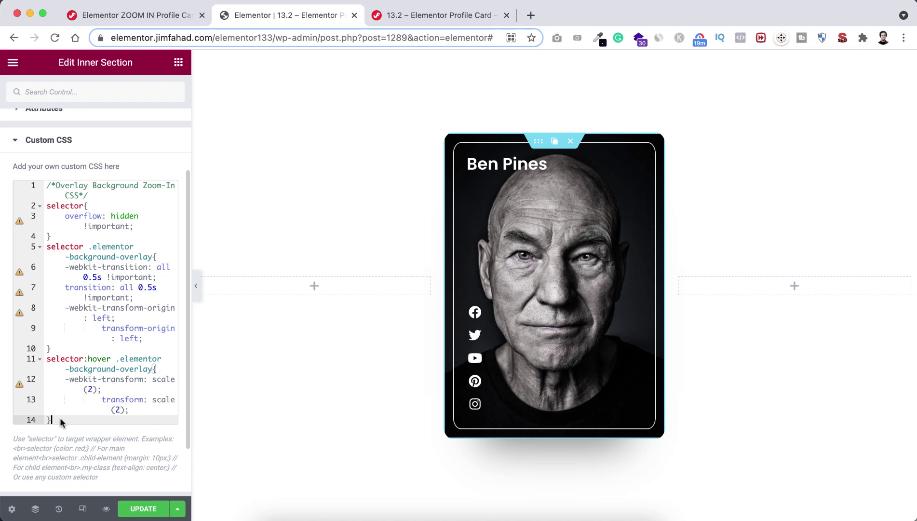
{"action": "key", "text": "Return"}
{"action": "key", "text": "Return"}
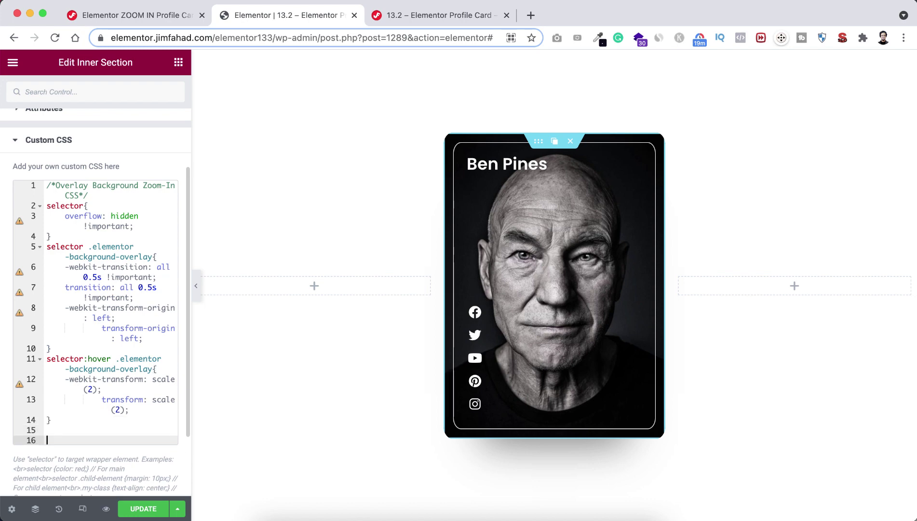
{"action": "key", "text": "super+v"}
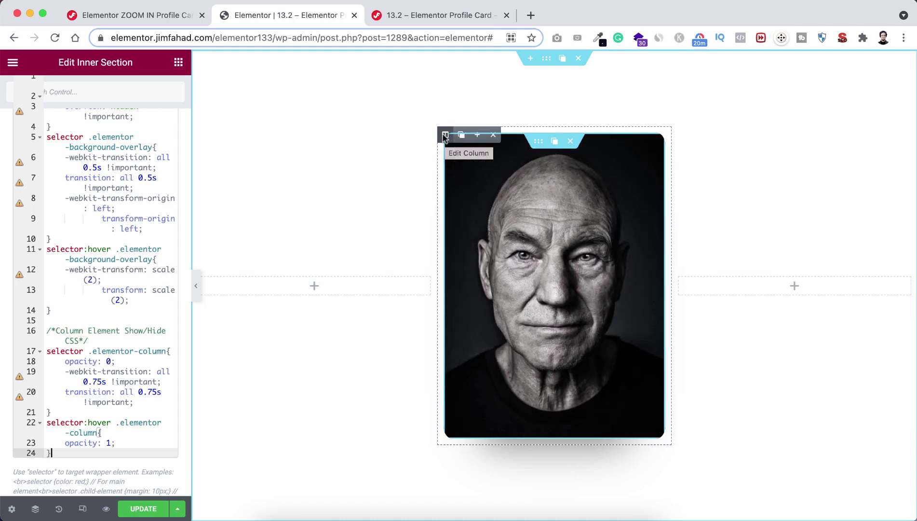
Duplicate the profile card column and delete the empty columns so three cards fill the row
{"action": "left_click", "coordinate": [461, 135]}
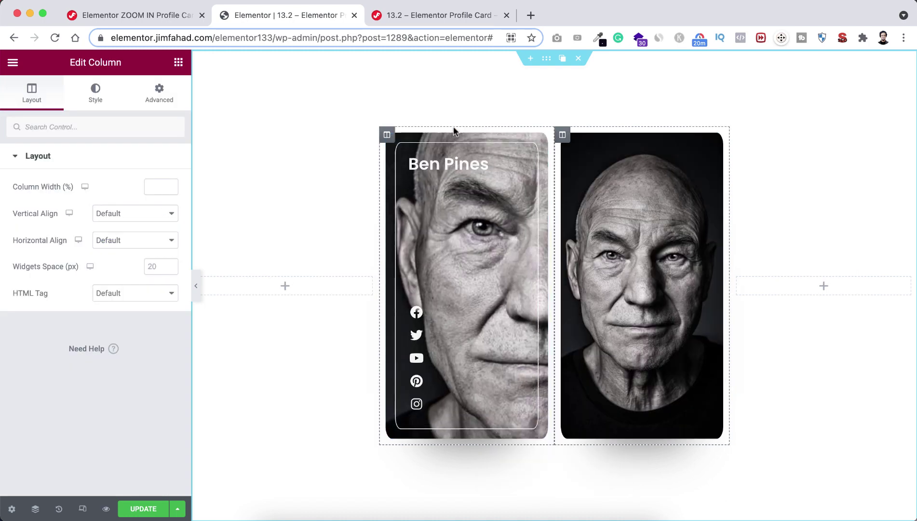
{"action": "mouse_move", "coordinate": [402, 136]}
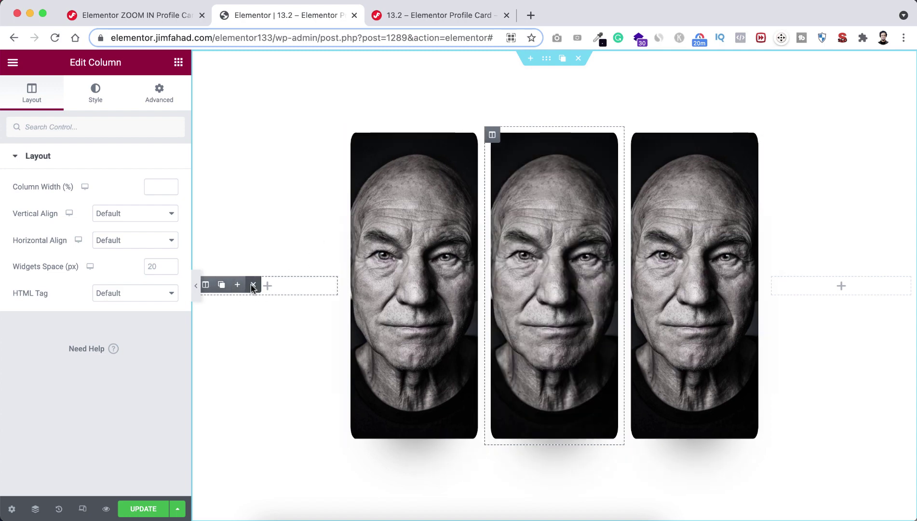
{"action": "left_click", "coordinate": [252, 285]}
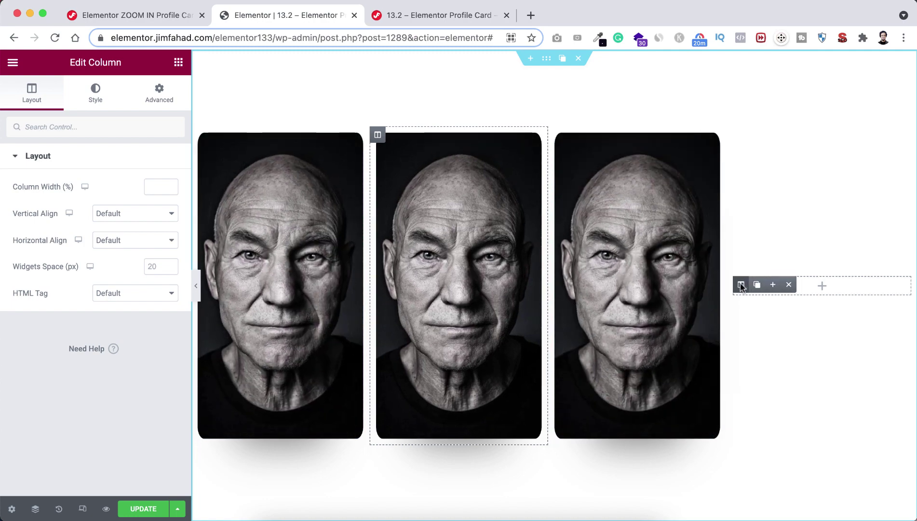
{"action": "left_click", "coordinate": [789, 285]}
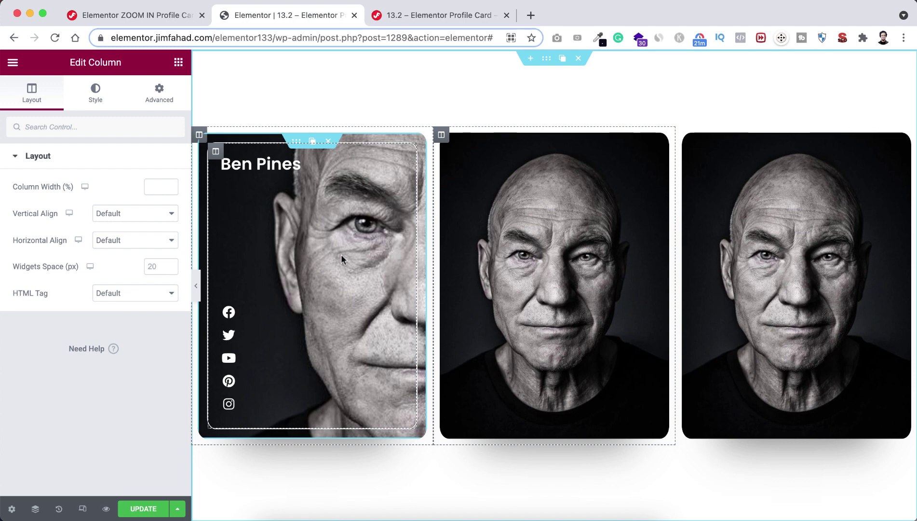
{"action": "left_click", "coordinate": [295, 142]}
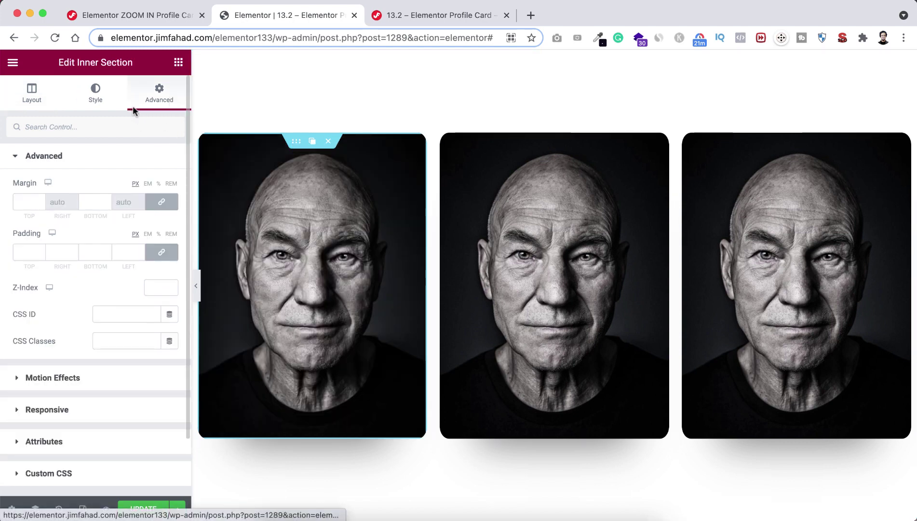
Set the first card's background overlay image to the first library portrait
{"action": "left_click", "coordinate": [95, 92]}
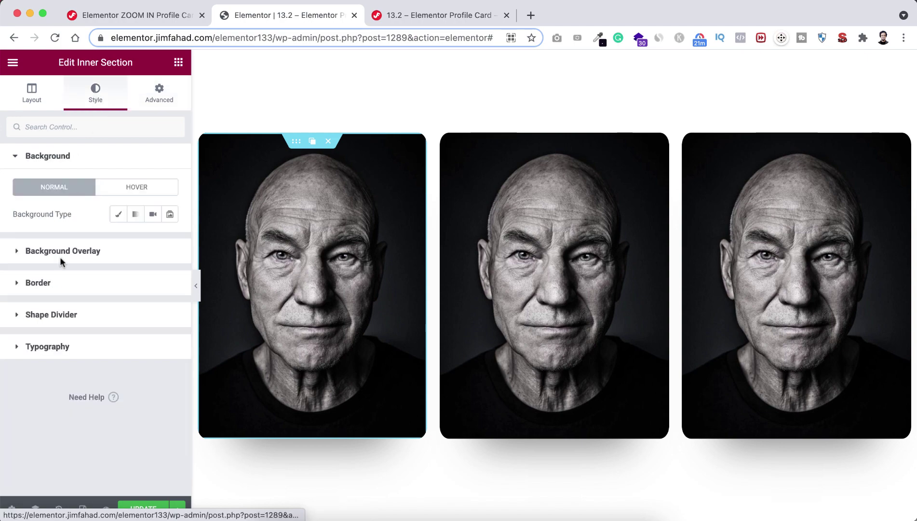
{"action": "left_click", "coordinate": [15, 253]}
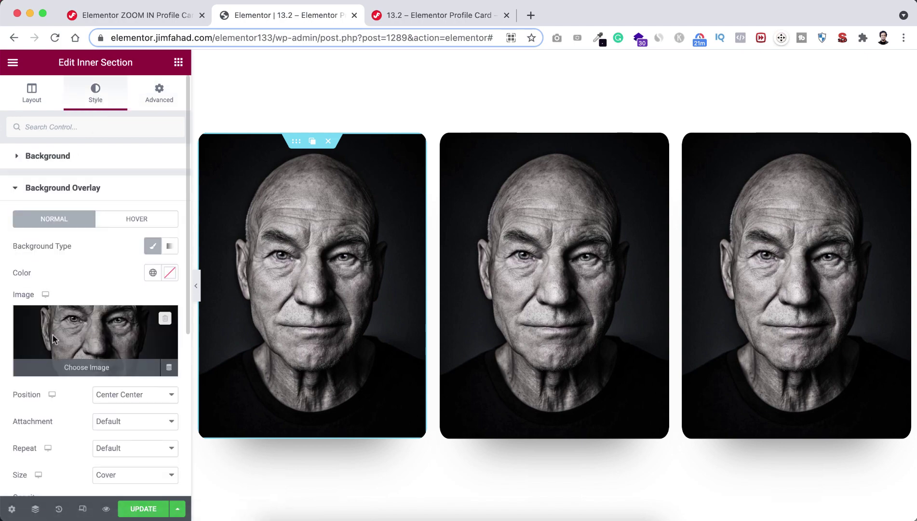
{"action": "left_click", "coordinate": [83, 326]}
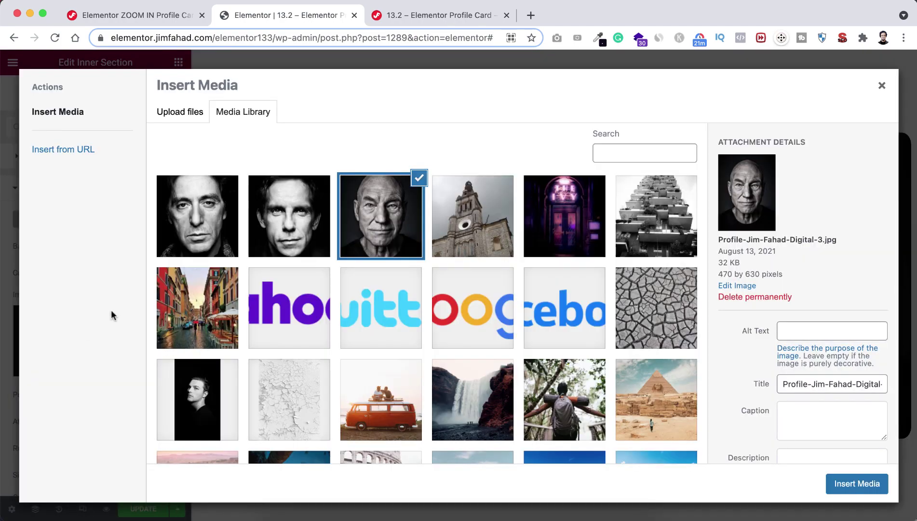
{"action": "left_click", "coordinate": [199, 219]}
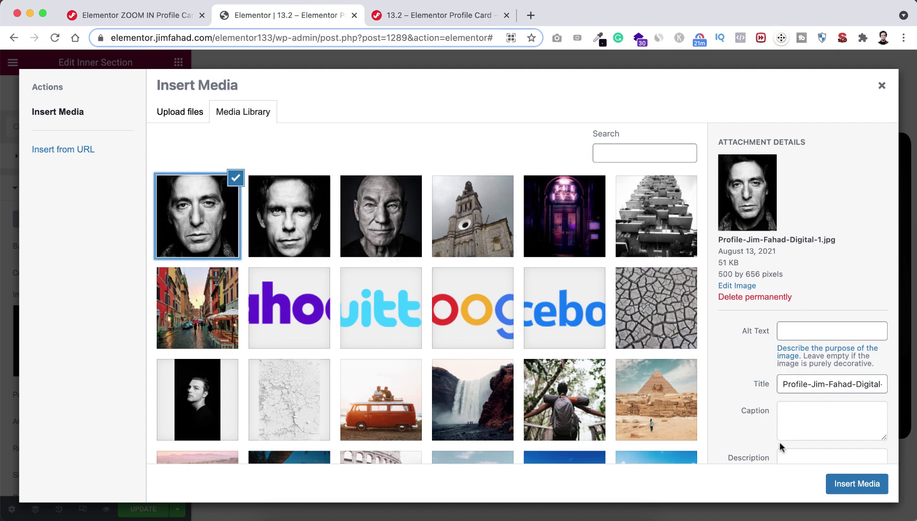
{"action": "left_click", "coordinate": [848, 478]}
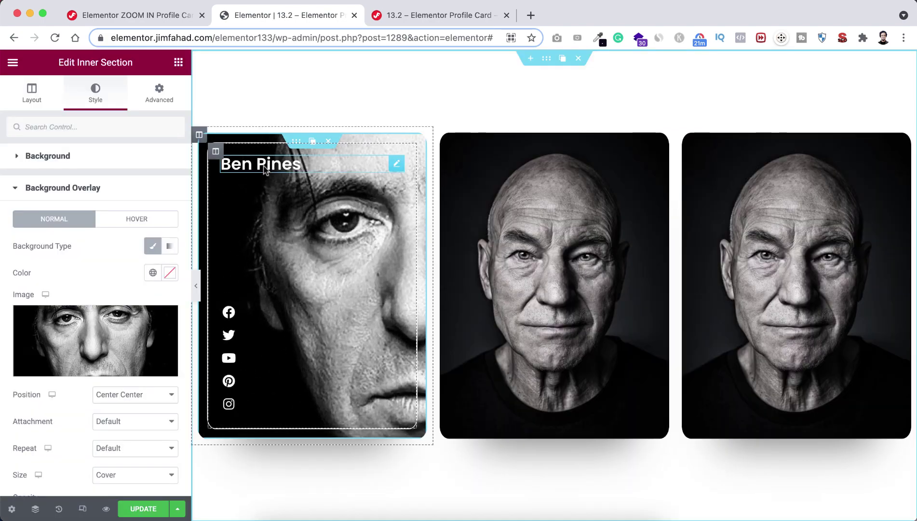
Replace the first card's heading with a new person's name
{"action": "left_click", "coordinate": [261, 166]}
{"action": "triple_click", "coordinate": [261, 166]}
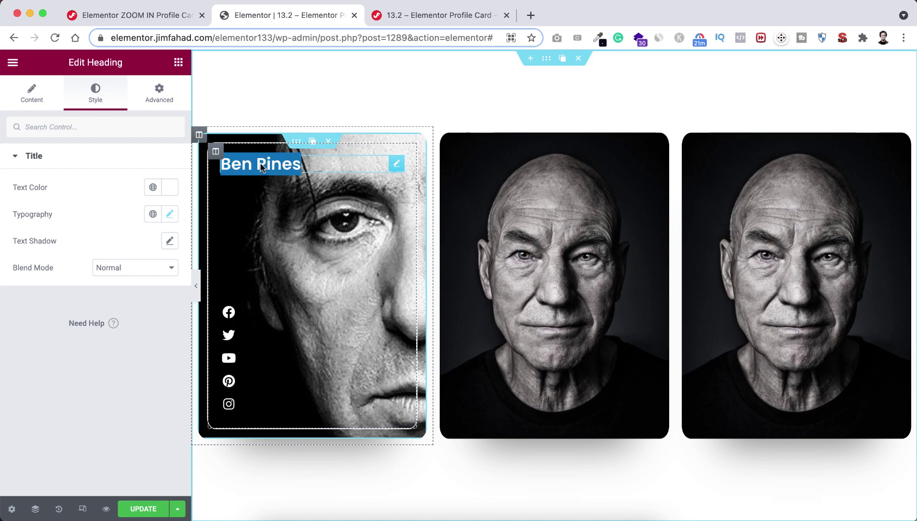
{"action": "type", "text": "Ferdy Korp"}
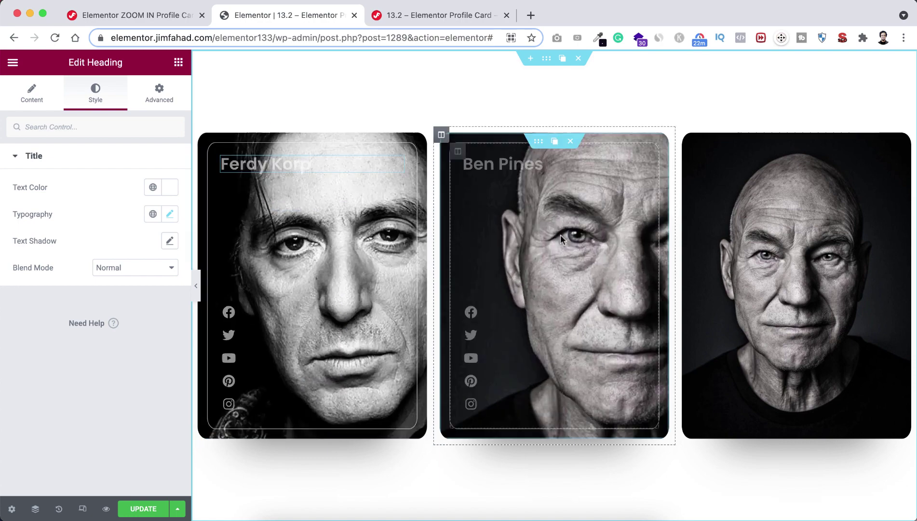
Set the middle card's background overlay image to the second library portrait
{"action": "left_click", "coordinate": [538, 141]}
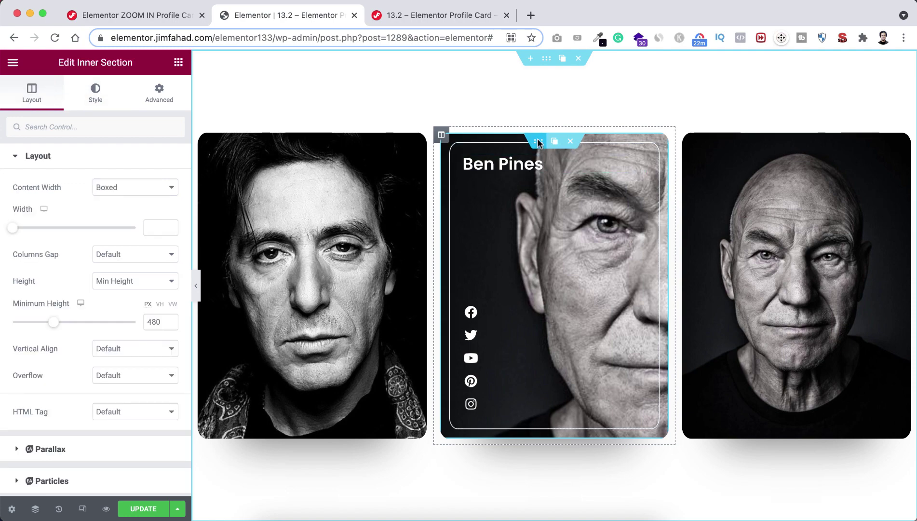
{"action": "left_click", "coordinate": [96, 95]}
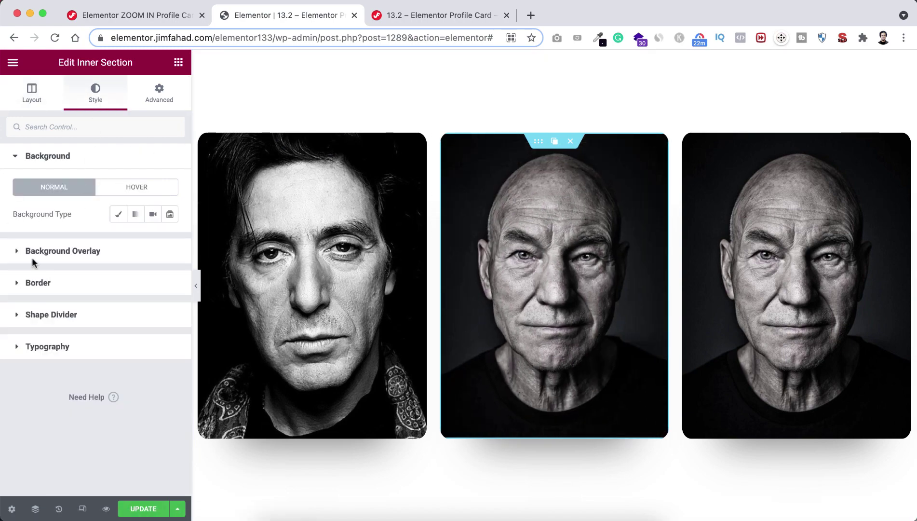
{"action": "left_click", "coordinate": [16, 251]}
{"action": "left_click", "coordinate": [79, 334]}
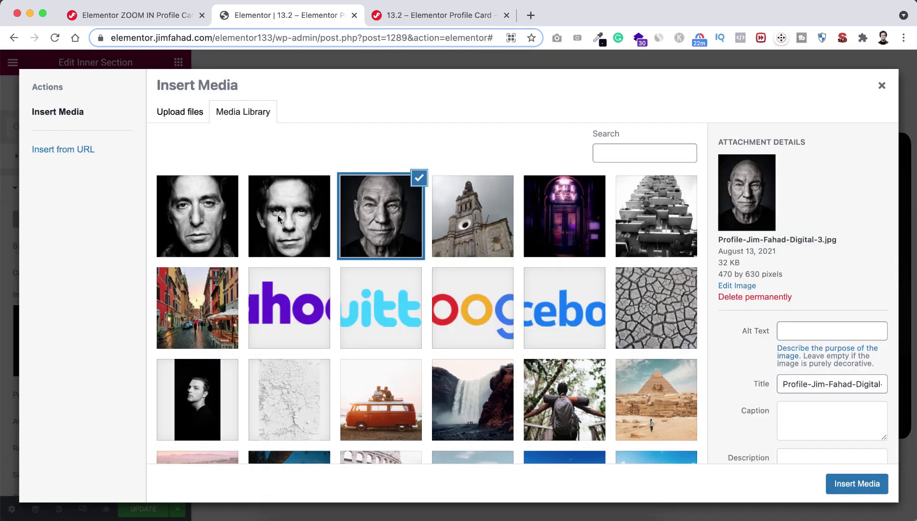
{"action": "left_click", "coordinate": [277, 214]}
{"action": "left_click", "coordinate": [856, 483]}
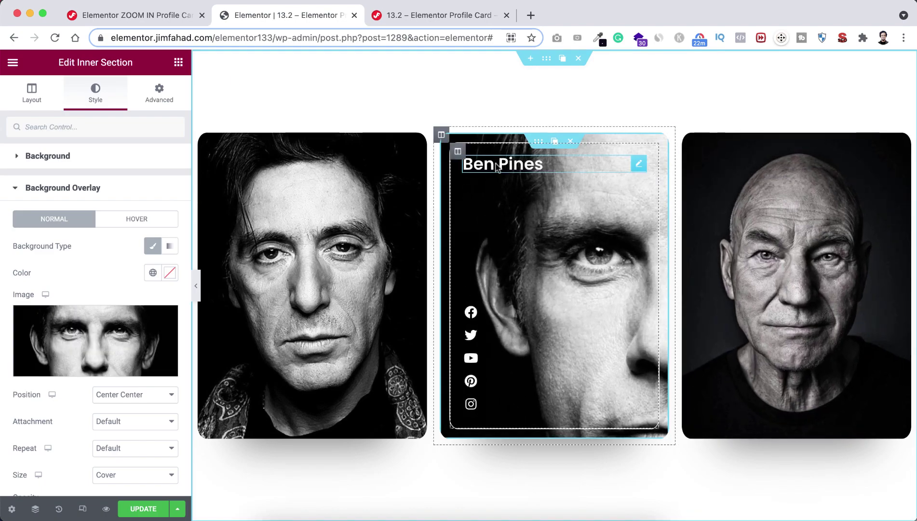
Start replacing the middle card's heading with a different person's name
{"action": "left_click", "coordinate": [508, 168]}
{"action": "triple_click", "coordinate": [507, 168]}
{"action": "type", "text": "Darrel Wilson"}
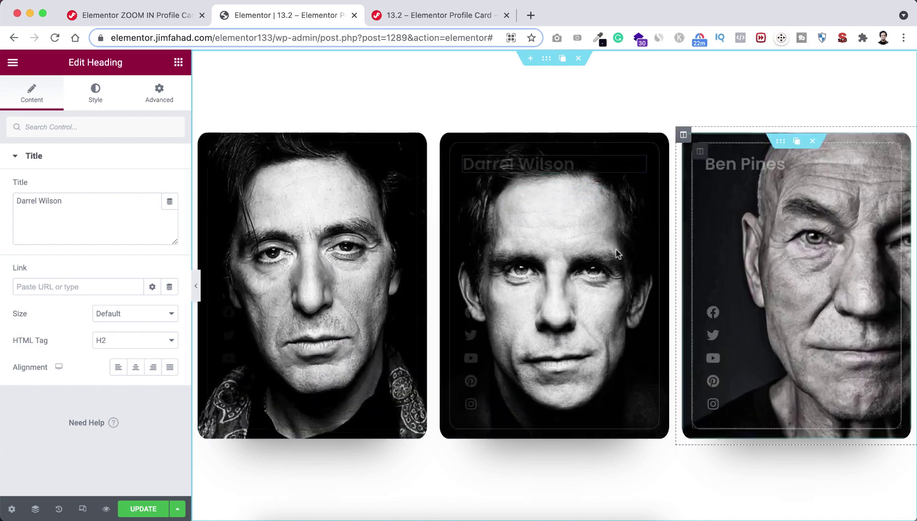
{"action": "left_click", "coordinate": [83, 509]}
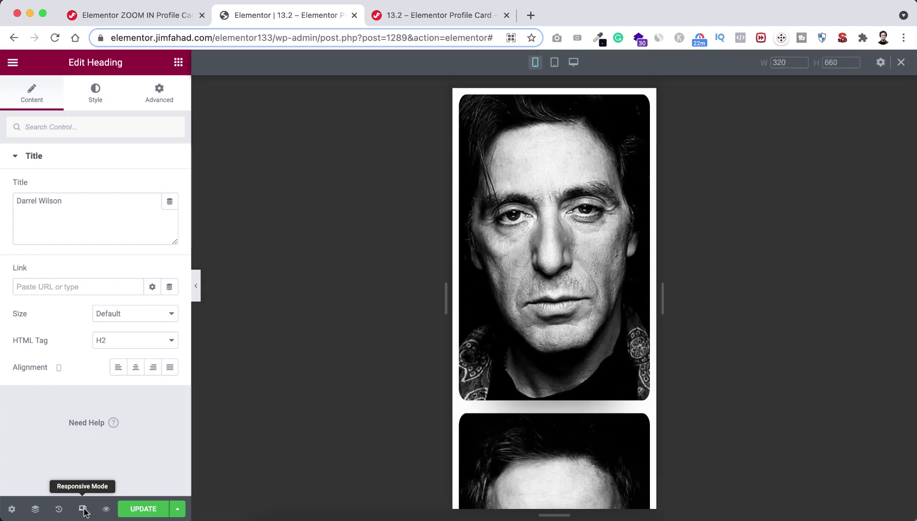
{"action": "left_click", "coordinate": [554, 62]}
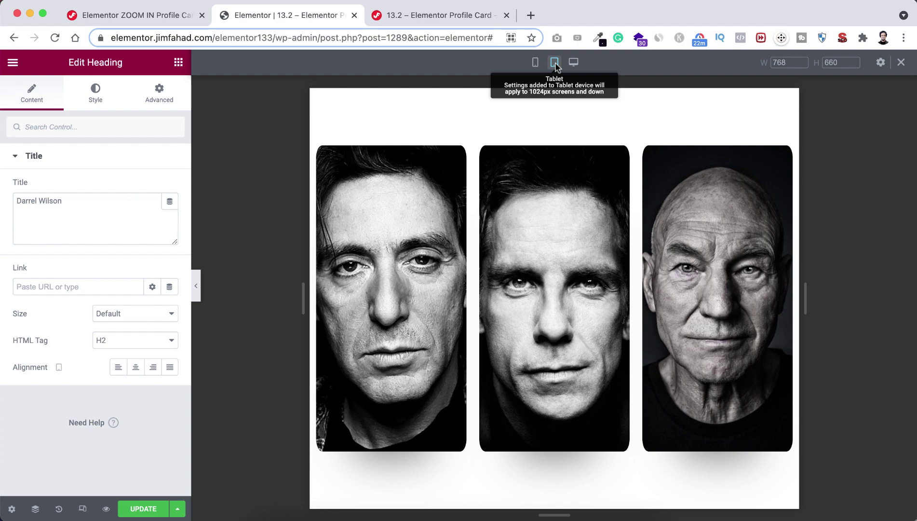
{"action": "mouse_move", "coordinate": [408, 261]}
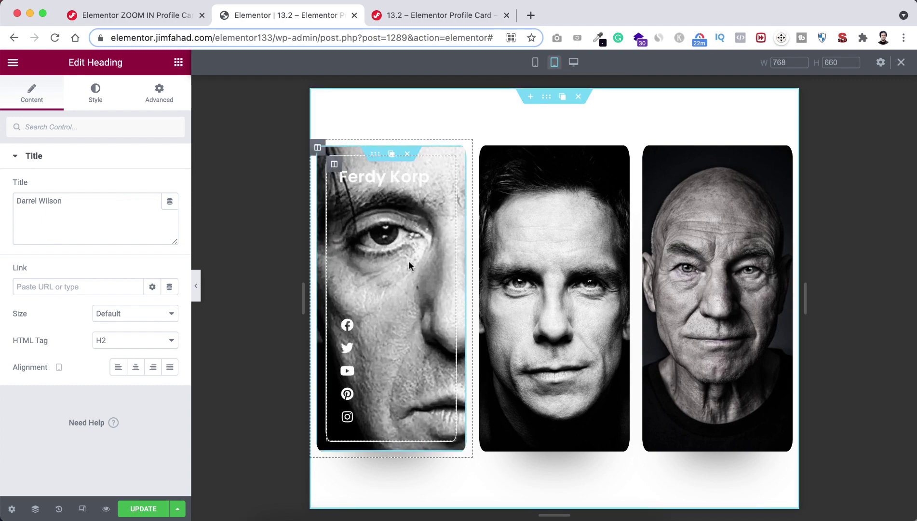
{"action": "mouse_move", "coordinate": [705, 250]}
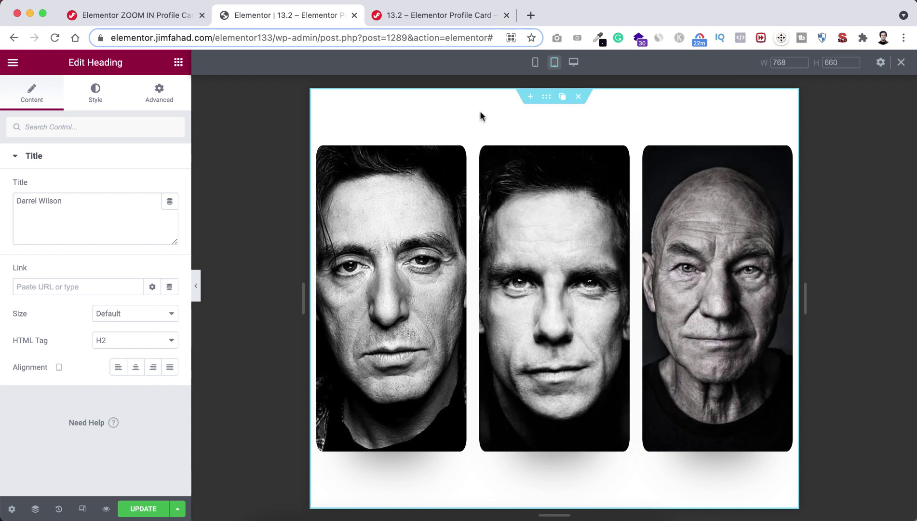
{"action": "left_click", "coordinate": [536, 62]}
{"action": "mouse_move", "coordinate": [555, 203]}
{"action": "scroll", "coordinate": [556, 204], "scroll_direction": "down", "scroll_amount": 2}
{"action": "scroll", "coordinate": [554, 251], "scroll_direction": "down", "scroll_amount": 8}
{"action": "scroll", "coordinate": [554, 252], "scroll_direction": "down", "scroll_amount": 5}
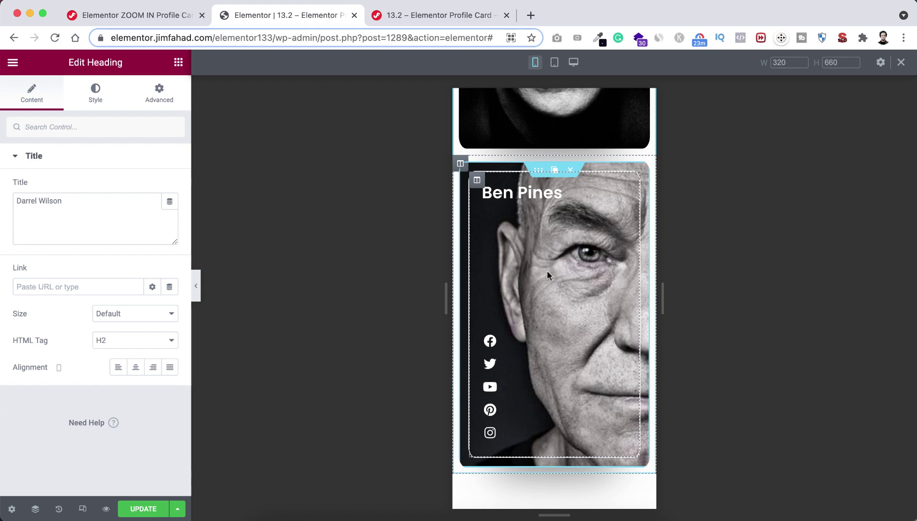
{"action": "scroll", "coordinate": [554, 252], "scroll_direction": "up", "scroll_amount": 5}
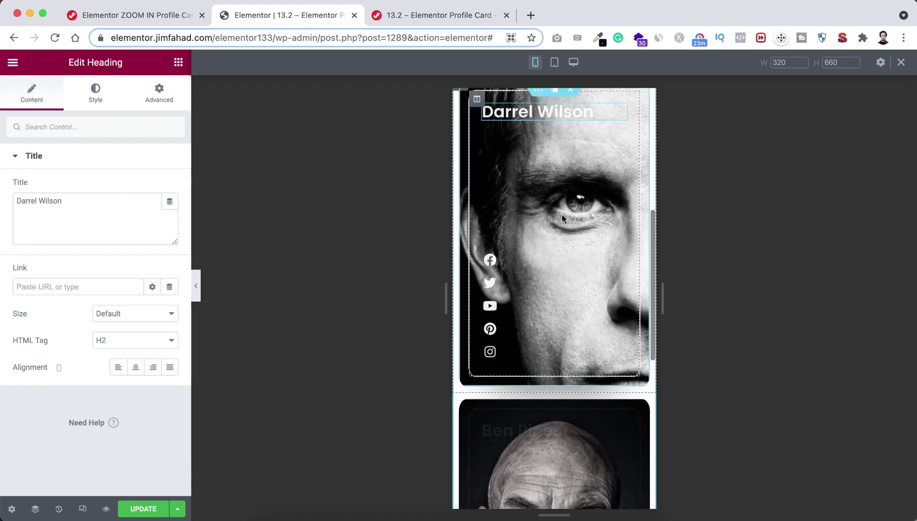
{"action": "scroll", "coordinate": [567, 206], "scroll_direction": "up", "scroll_amount": 5}
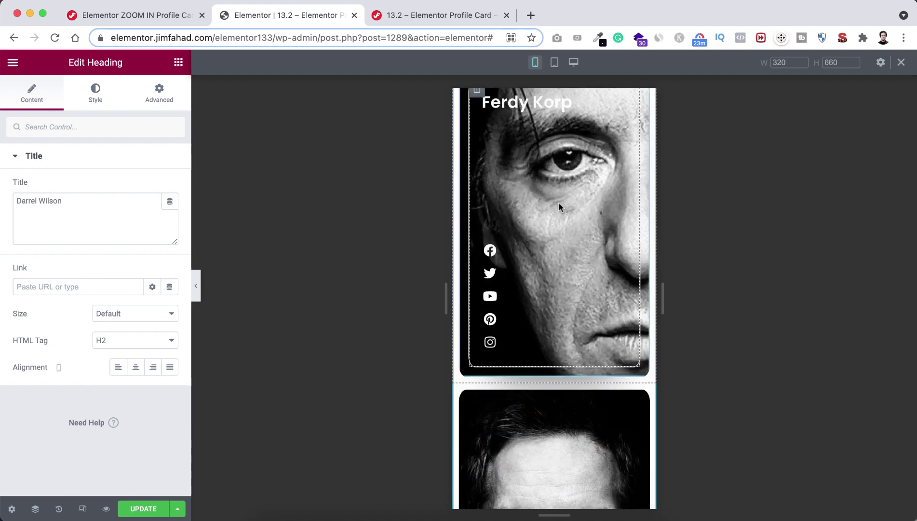
{"action": "scroll", "coordinate": [558, 203], "scroll_direction": "down", "scroll_amount": 5}
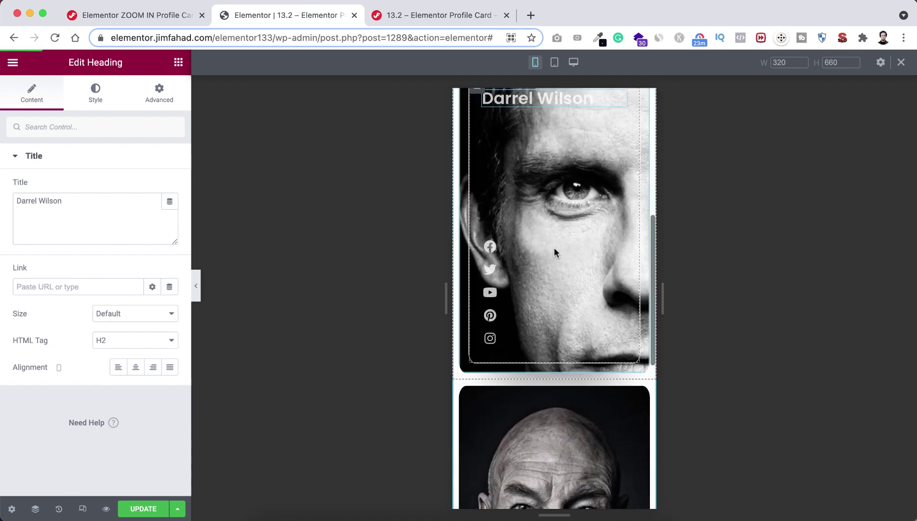
{"action": "scroll", "coordinate": [559, 215], "scroll_direction": "down", "scroll_amount": 4}
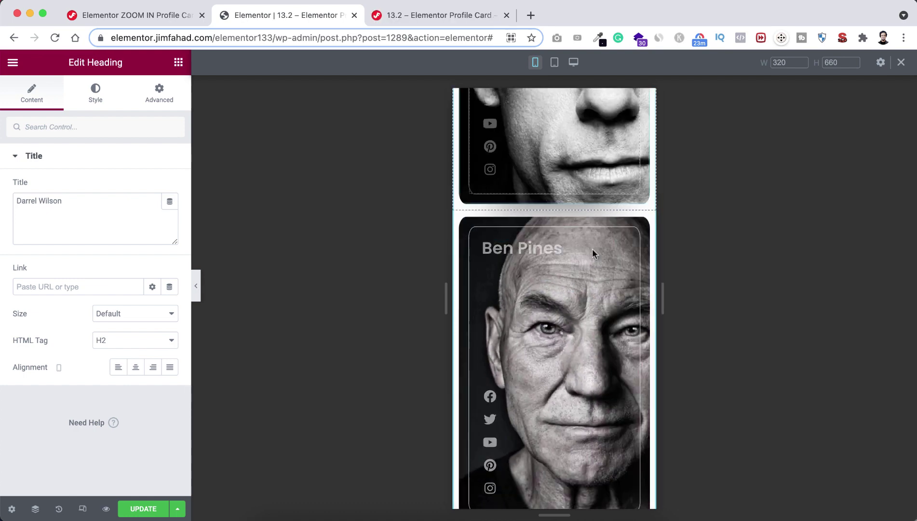
{"action": "scroll", "coordinate": [528, 203], "scroll_direction": "down", "scroll_amount": 5}
{"action": "scroll", "coordinate": [534, 193], "scroll_direction": "up", "scroll_amount": 15}
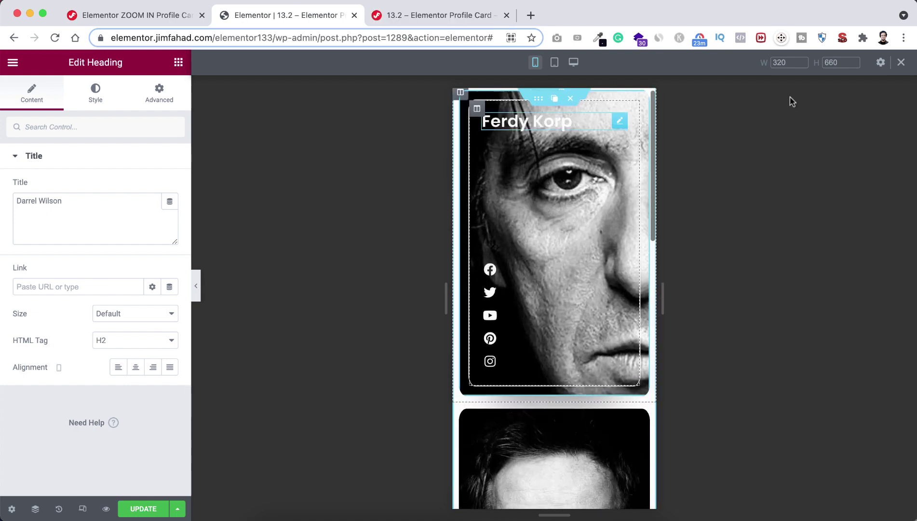
{"action": "left_click", "coordinate": [902, 64]}
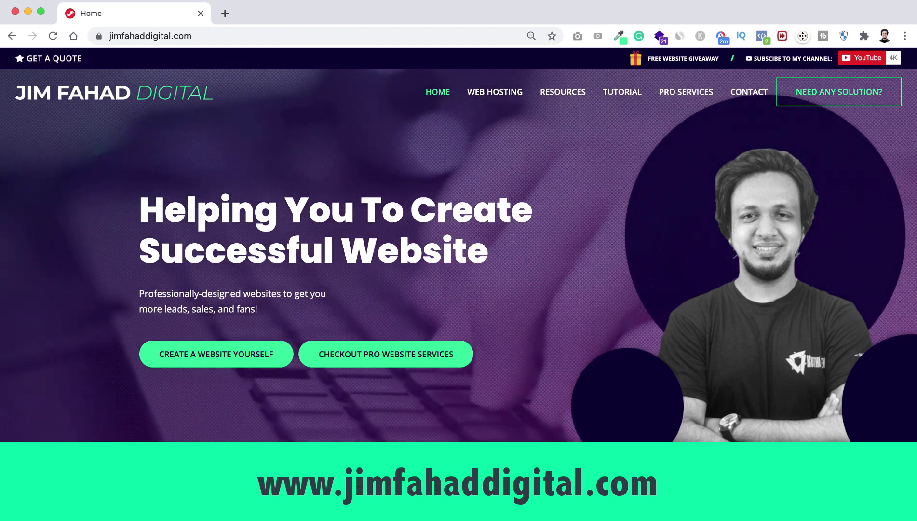
Switch to the browser tab showing the jimfahaddigital.com home page
{"action": "left_click", "coordinate": [529, 1]}
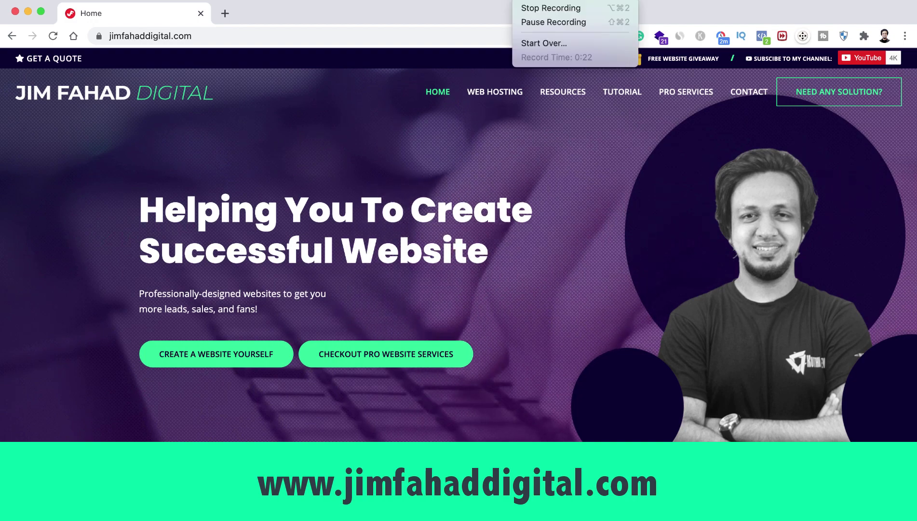